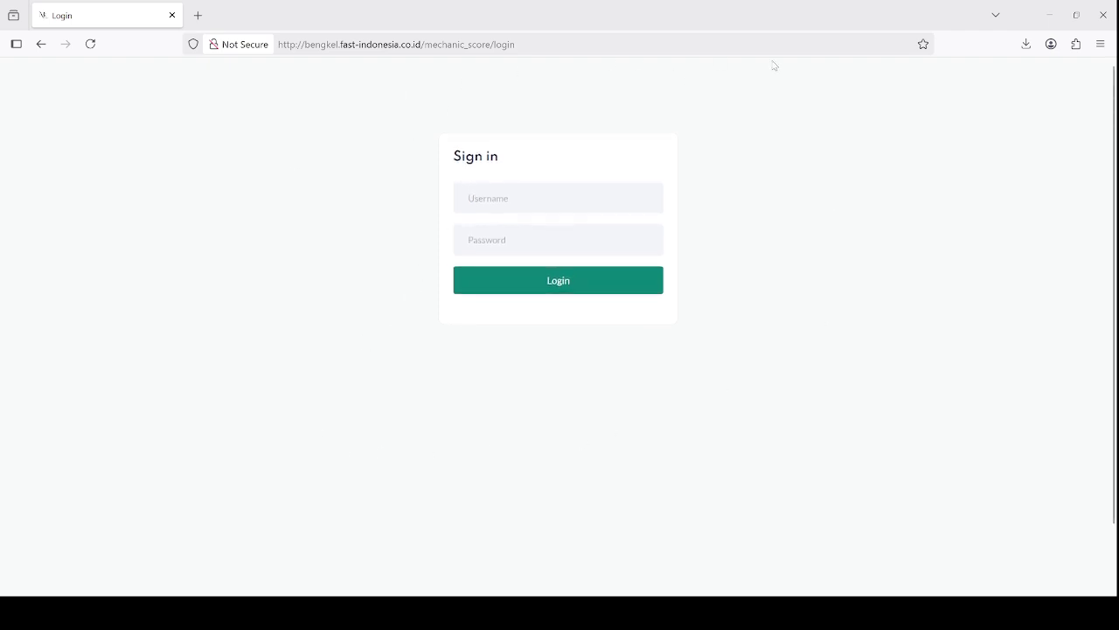
Log in to MechaScore with the admin username and the account password
click(569, 201)
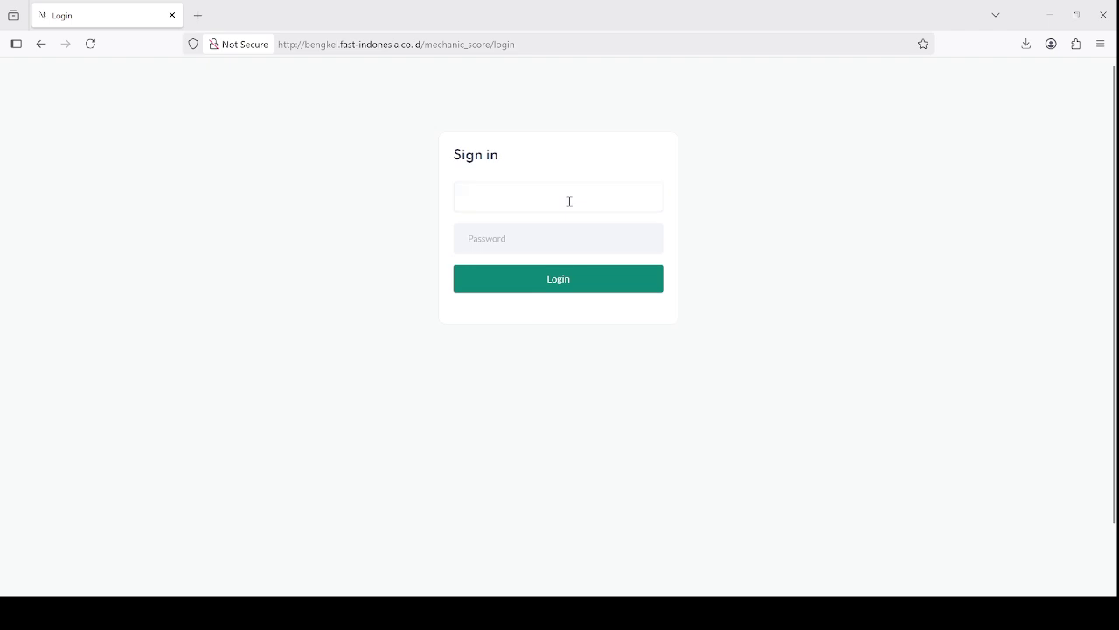
text(ADMIN)
key(Tab)
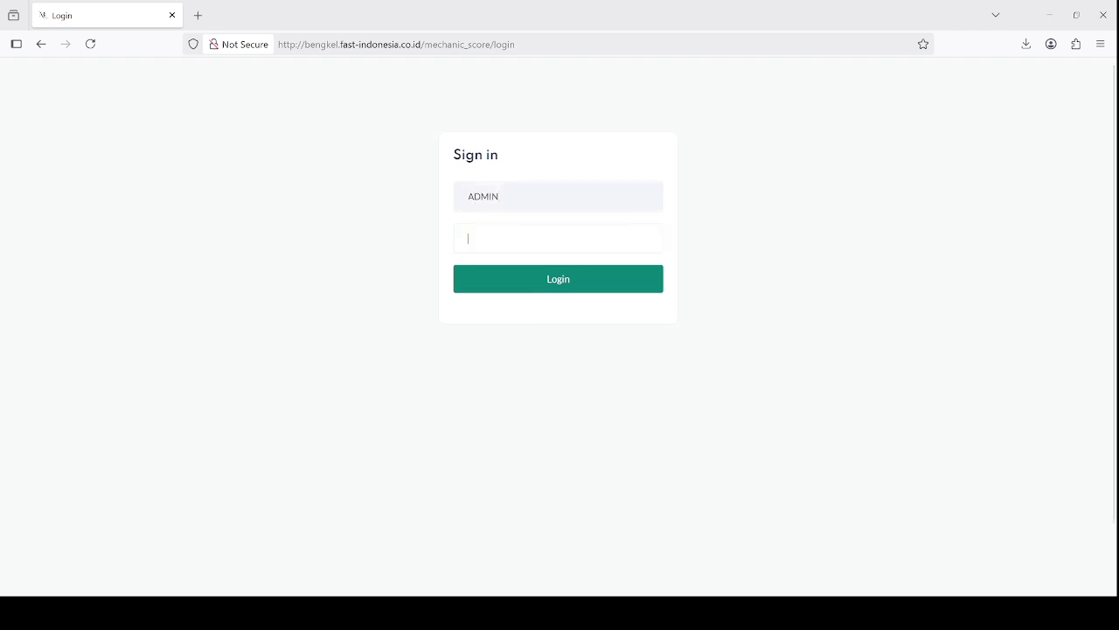
text(aaa)
click(512, 283)
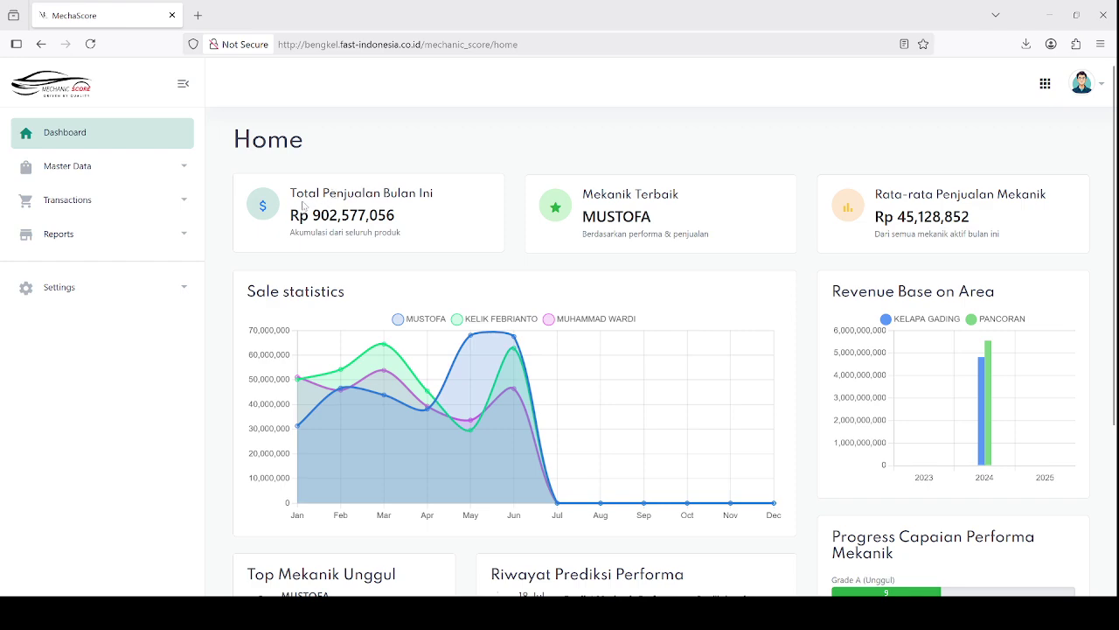
Highlight the Total Penjualan Bulan Ini title, its 902,577,056 total and the Akumulasi caption
drag(291, 192, 435, 193)
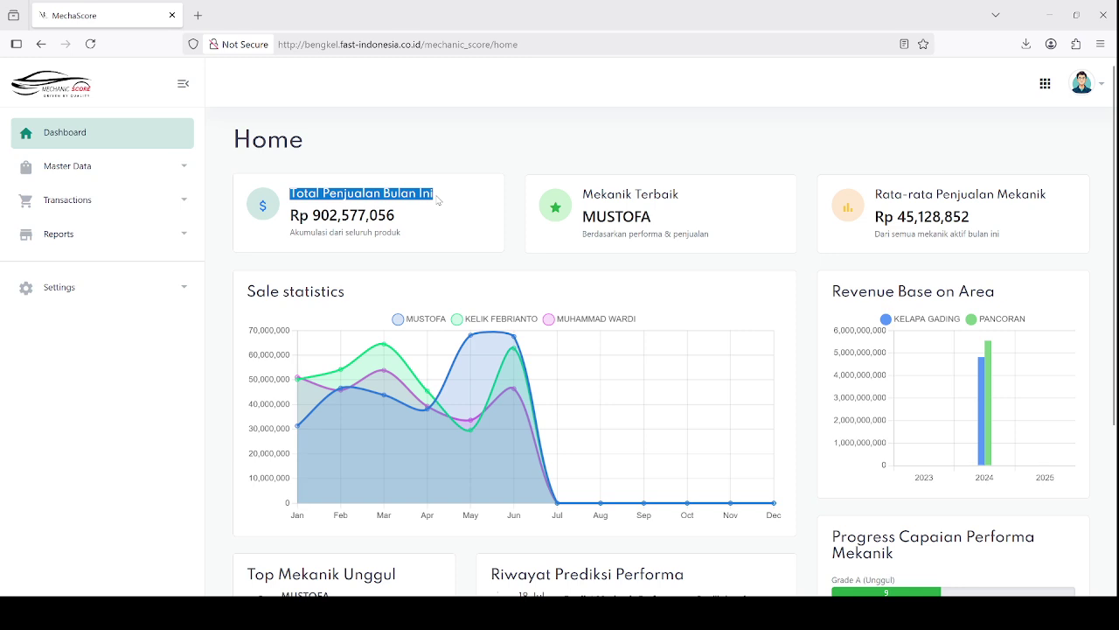
click(438, 201)
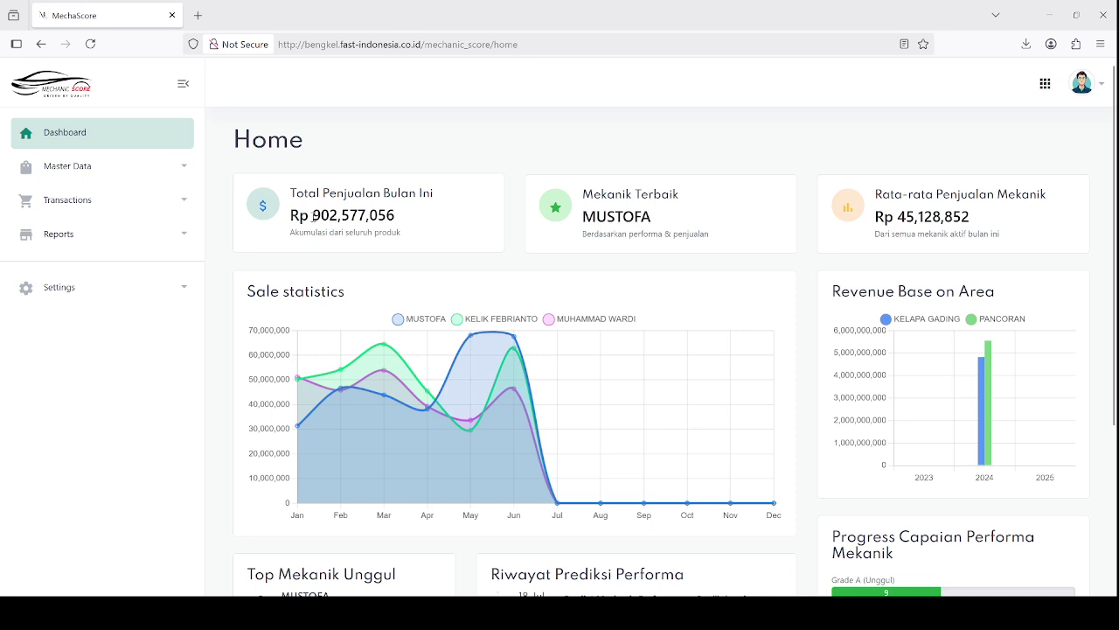
drag(312, 216, 418, 221)
click(297, 237)
drag(298, 237, 393, 233)
click(430, 239)
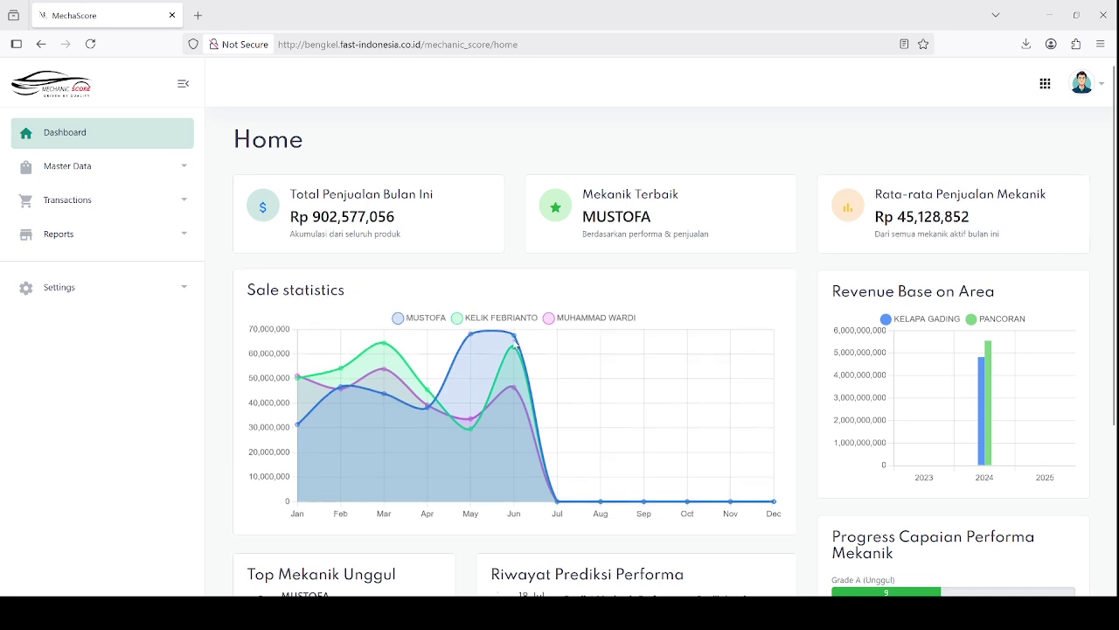
mouse_move(517, 341)
scroll(516, 341, down, 3)
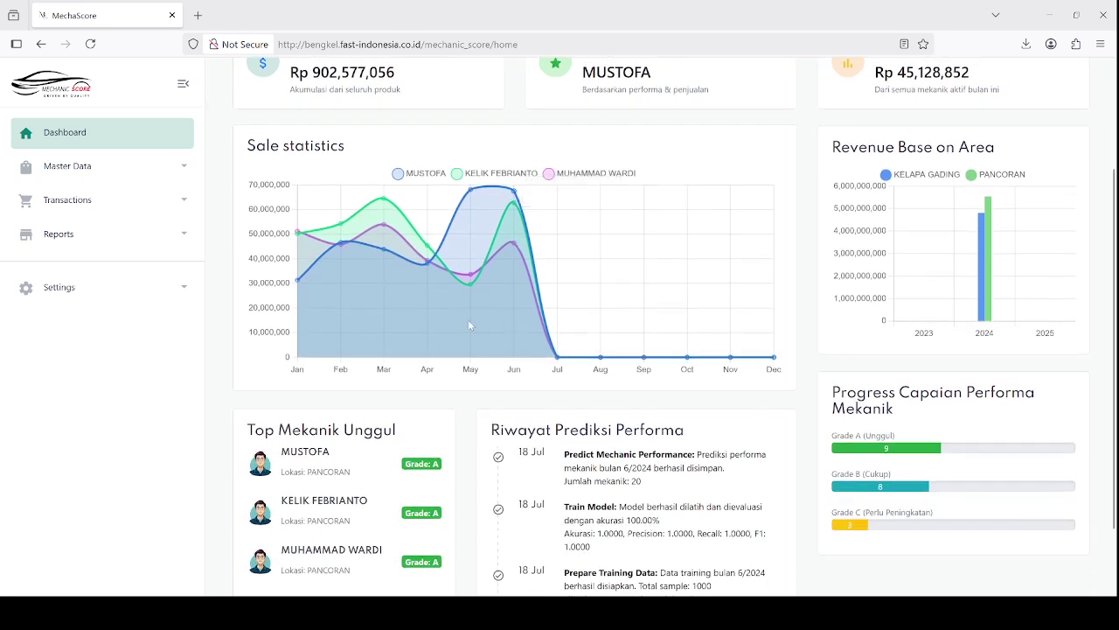
drag(249, 148, 350, 155)
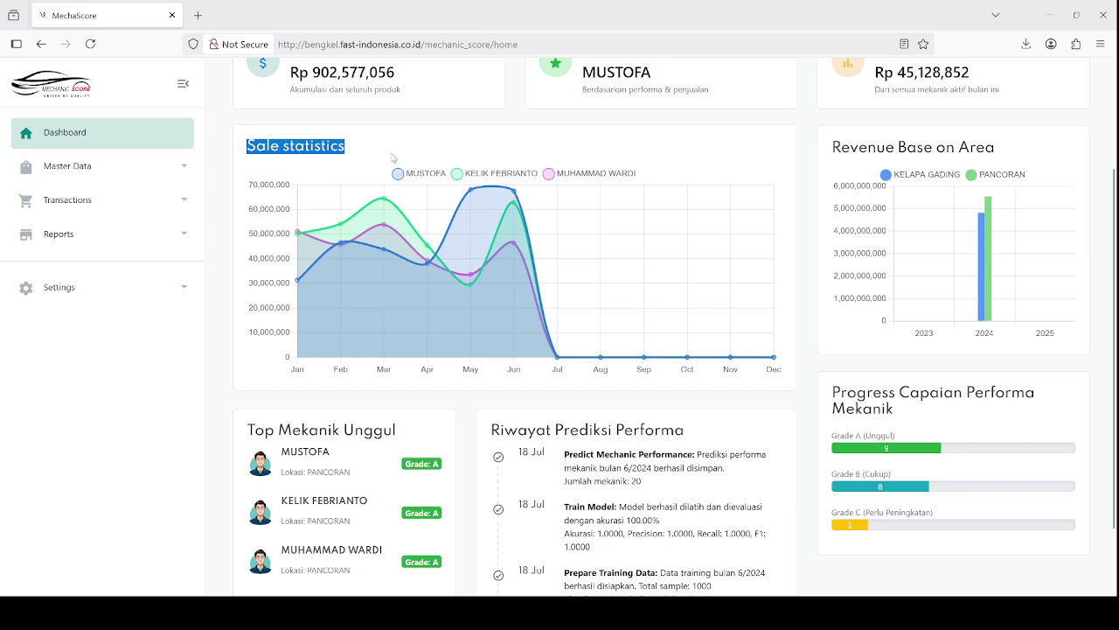
click(392, 158)
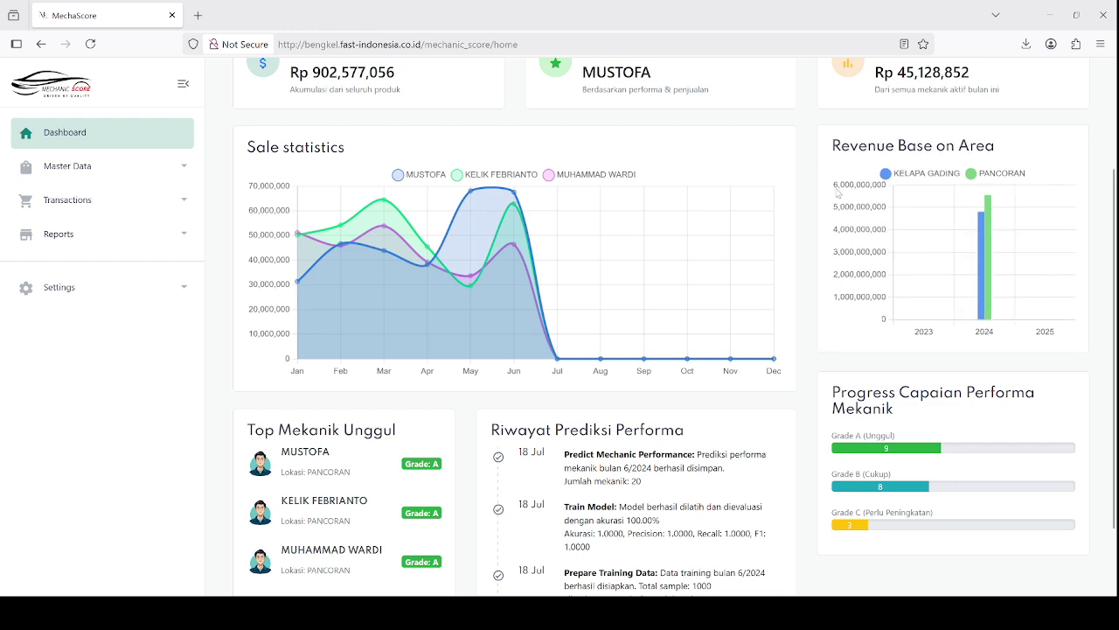
scroll(837, 233, down, 2)
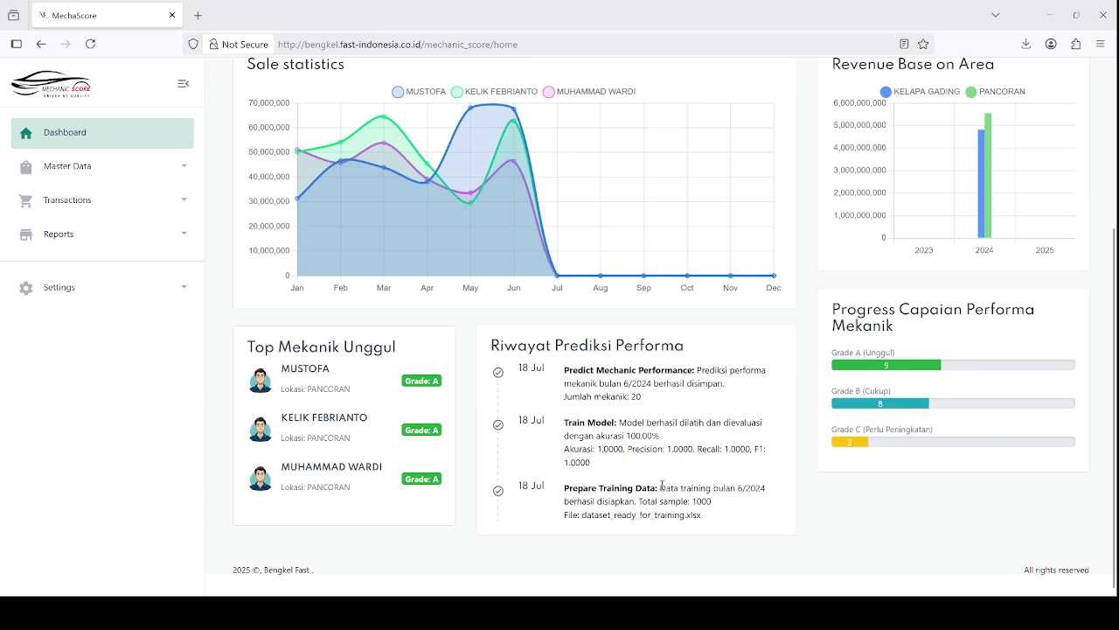
drag(660, 488, 733, 485)
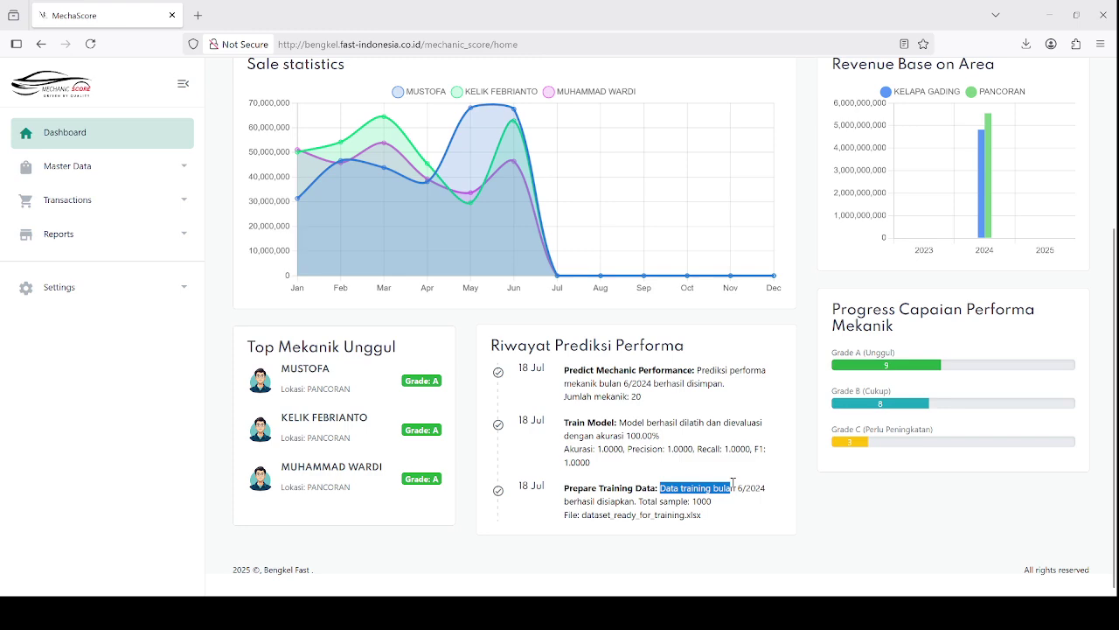
drag(564, 422, 743, 422)
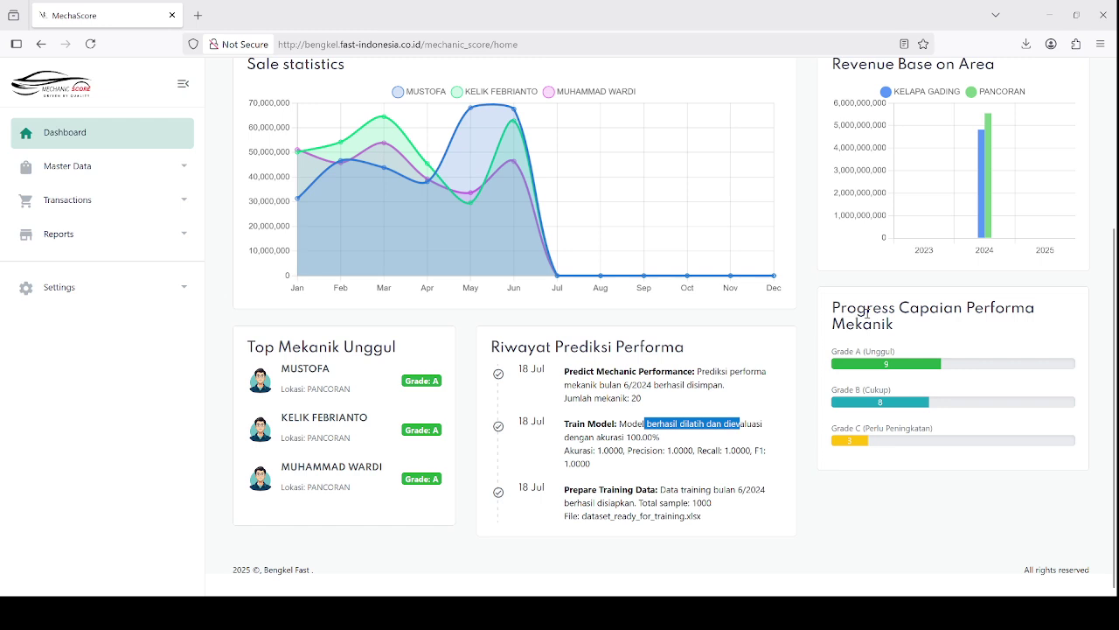
drag(832, 310, 898, 309)
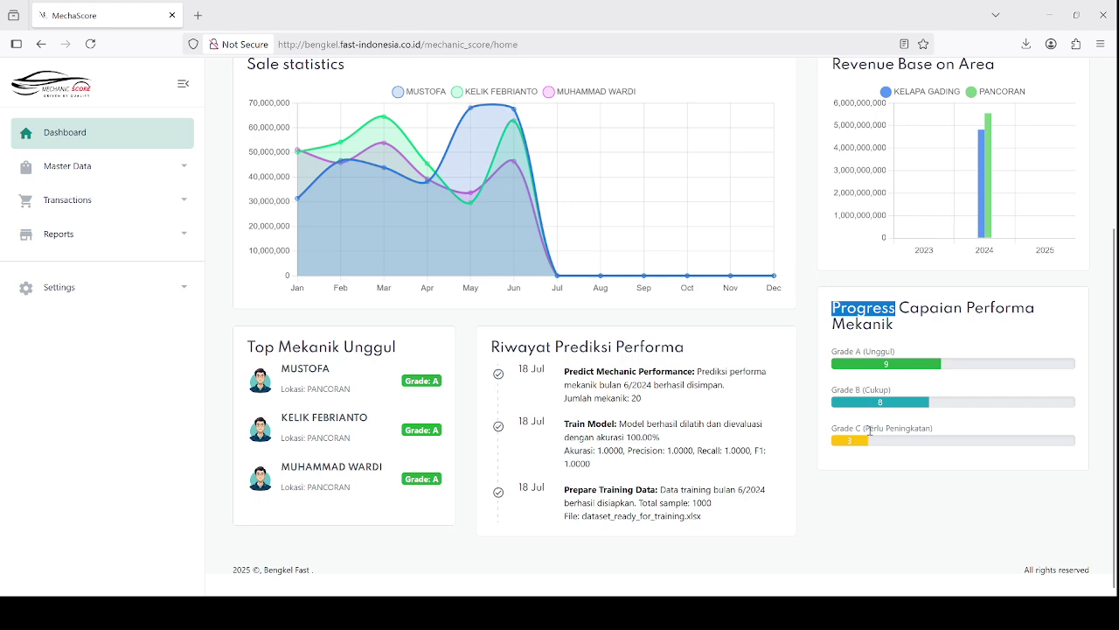
Open the Mechanic list under Master Data
click(67, 166)
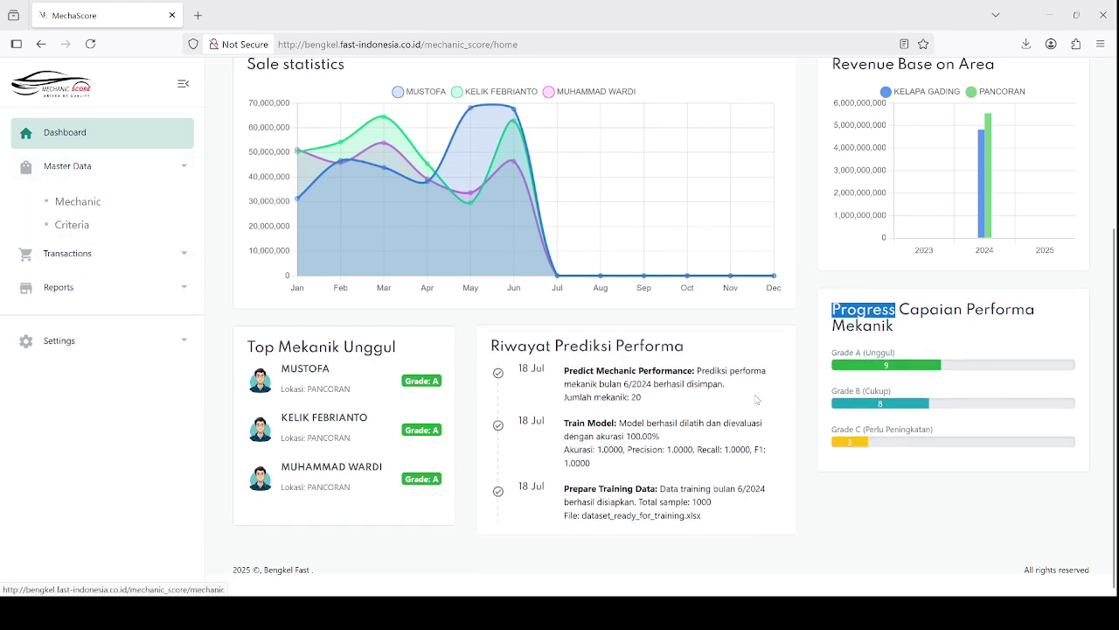
scroll(757, 400, up, 3)
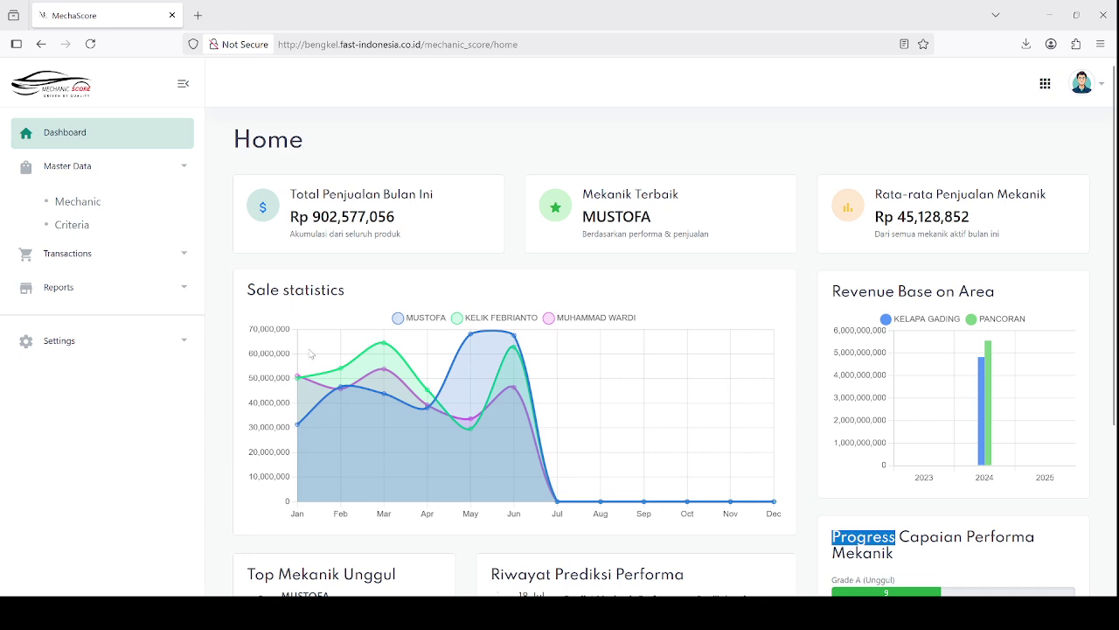
click(78, 203)
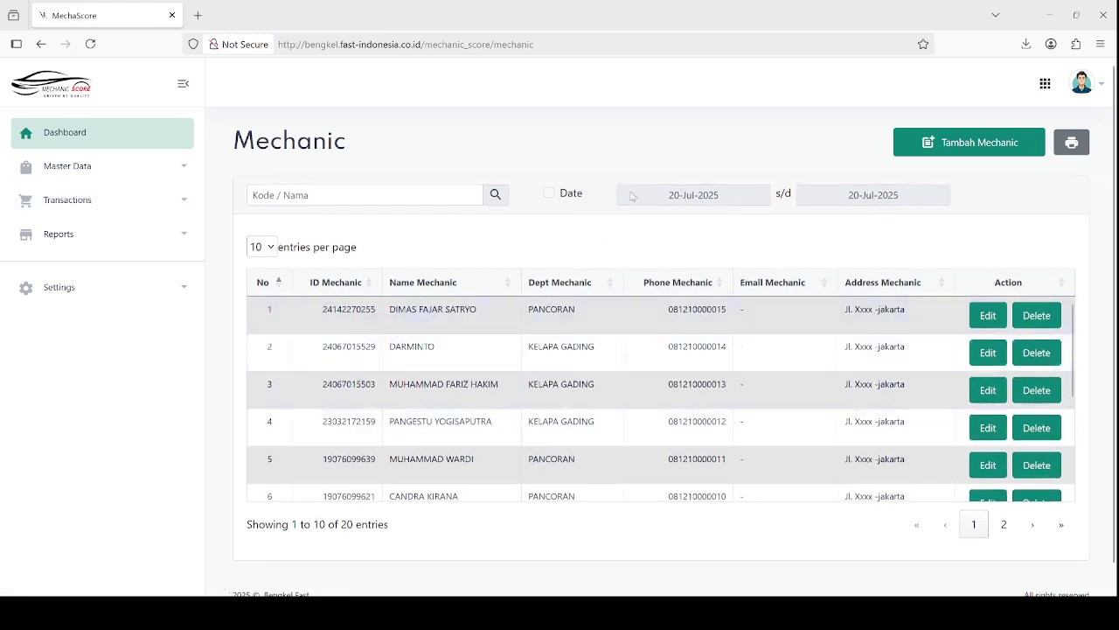
Search for one mechanic by name, then clear the search and reload all 20 mechanics
click(454, 197)
text(Dar)
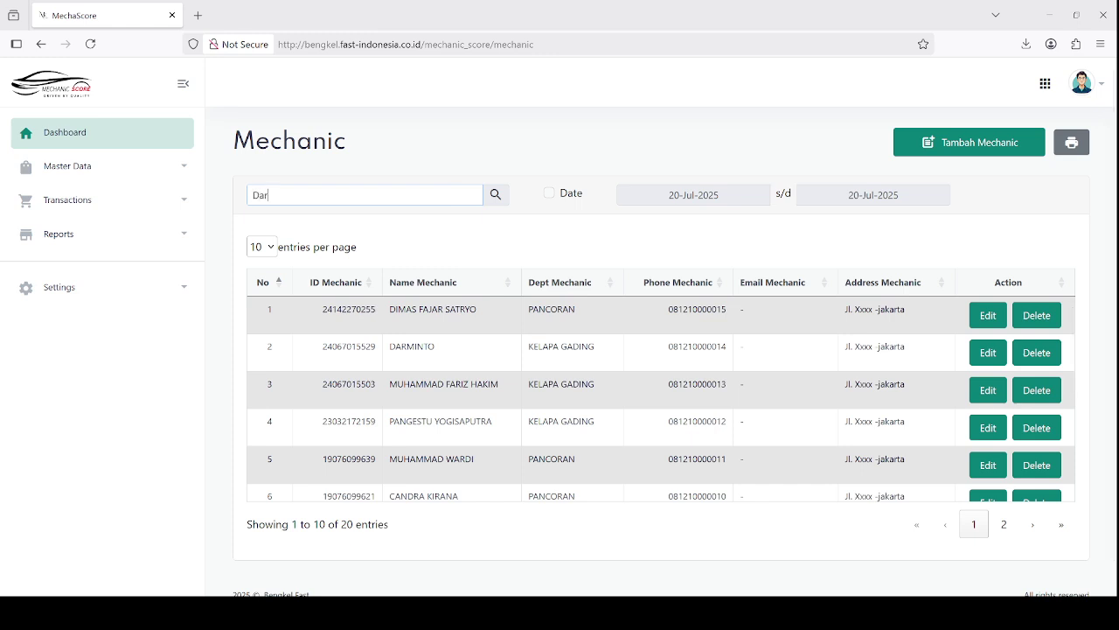
text(minto)
click(495, 196)
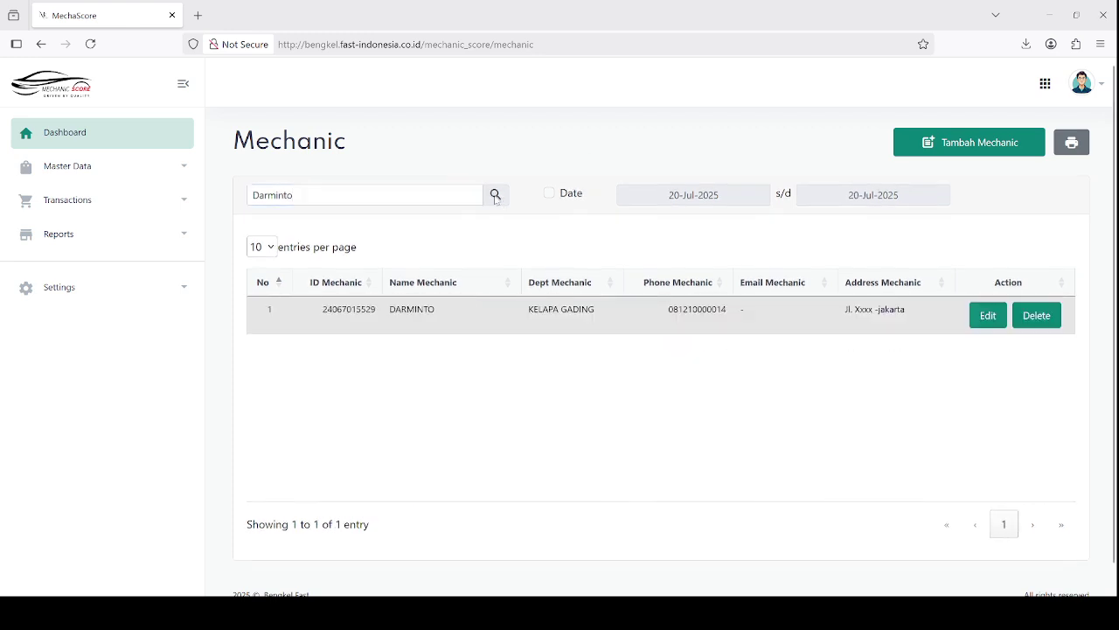
click(442, 200)
key(BackSpace)
key(BackSpace)
key(BackSpace)
key(BackSpace)
key(BackSpace)
key(BackSpace)
key(BackSpace)
key(BackSpace)
click(91, 44)
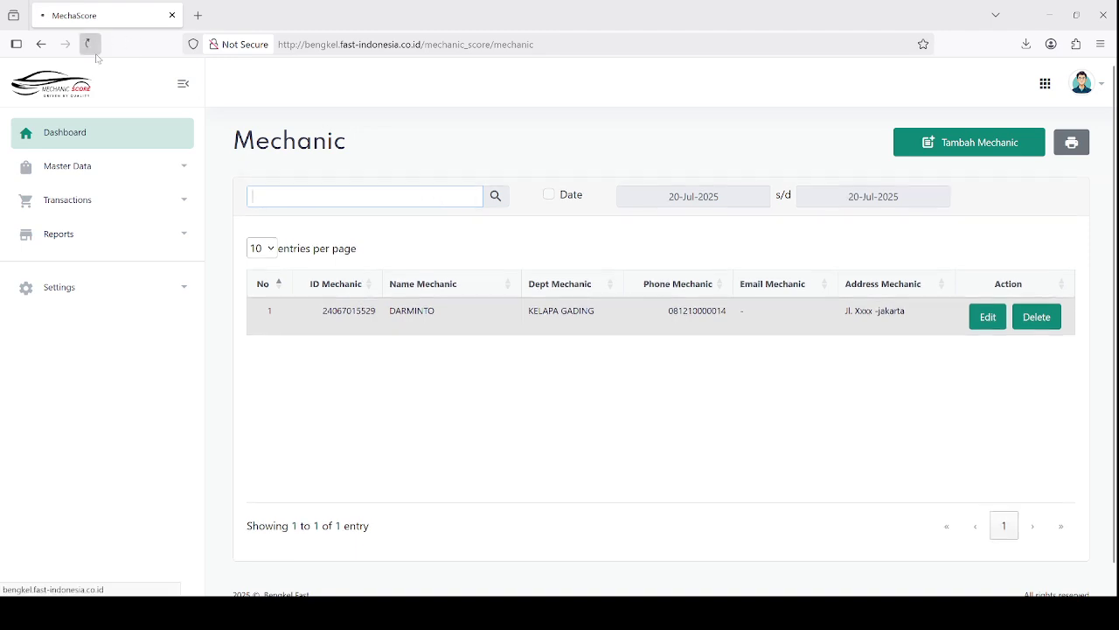
Start a new mechanic with ID 111111, the mechanic's name, department KELAPA GADING and a phone number
click(930, 150)
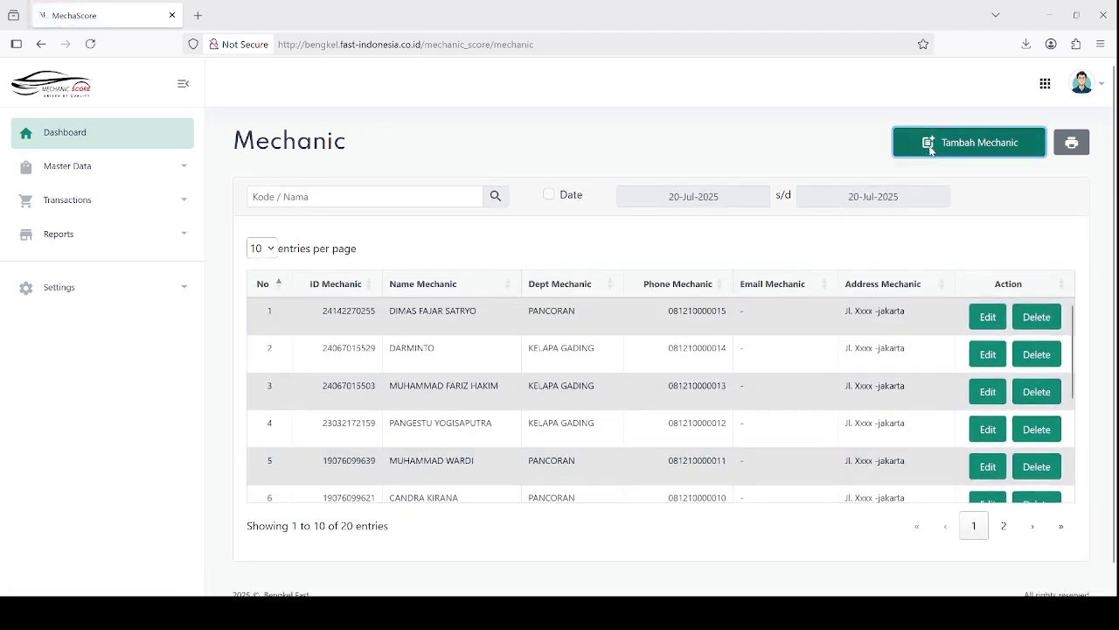
click(383, 158)
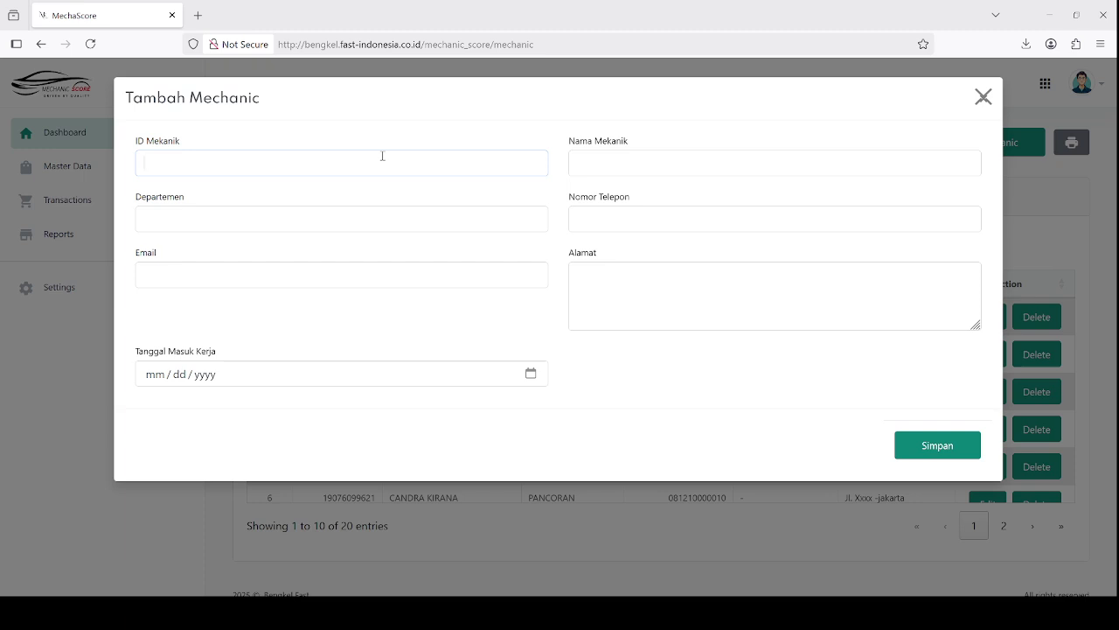
text(111111)
click(660, 175)
click(468, 220)
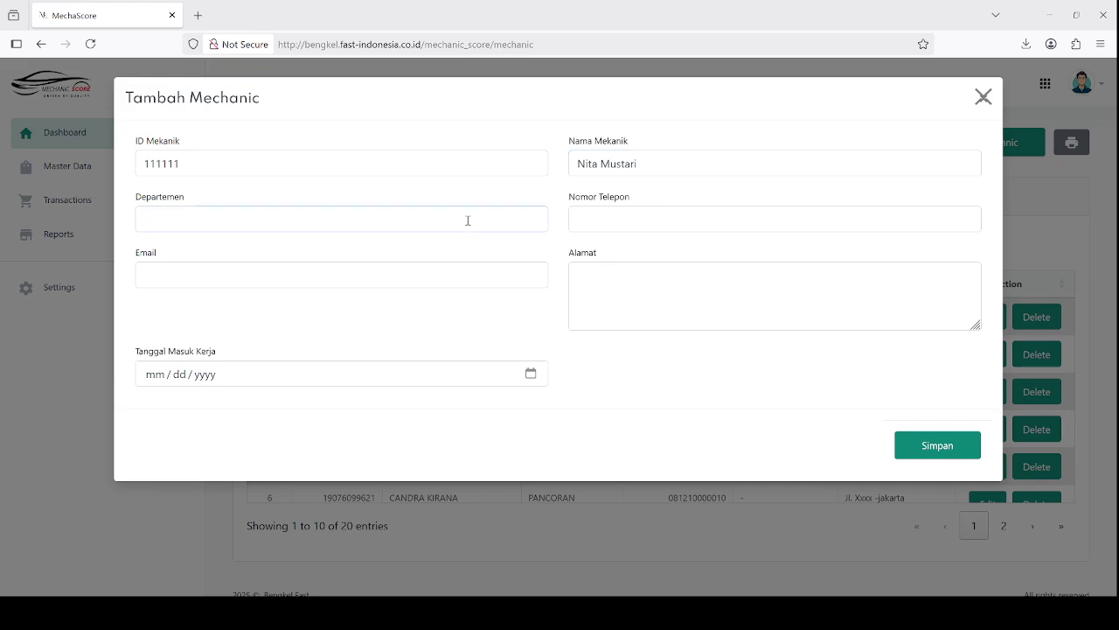
text(KELA PA GADING)
click(800, 221)
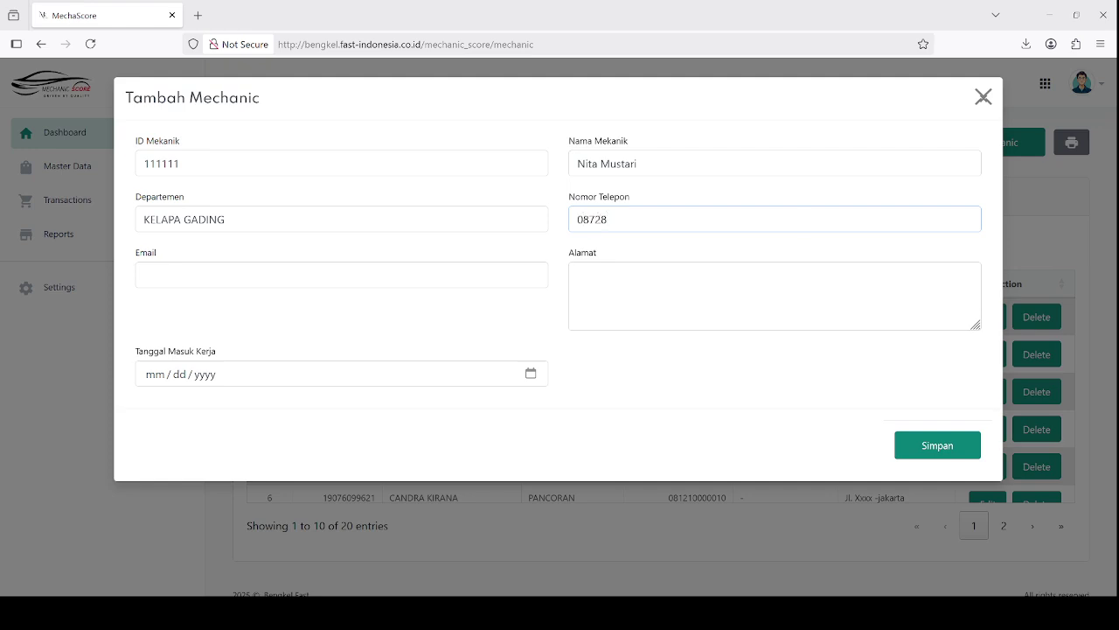
Add the e-mail, address and start date 07/20/2025, then save and confirm the mechanic
click(530, 273)
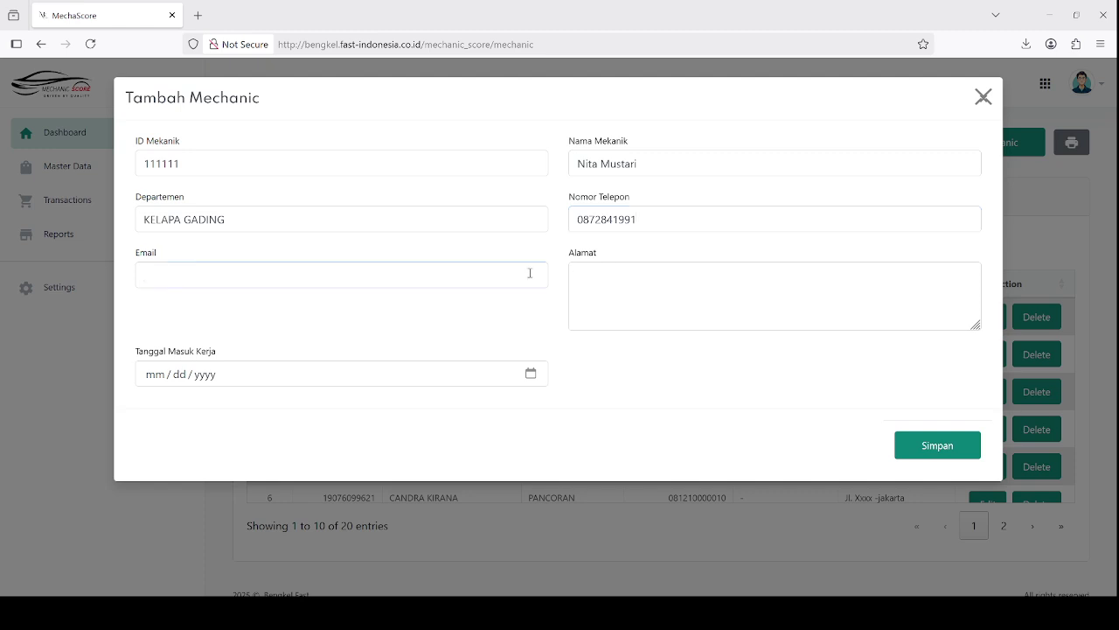
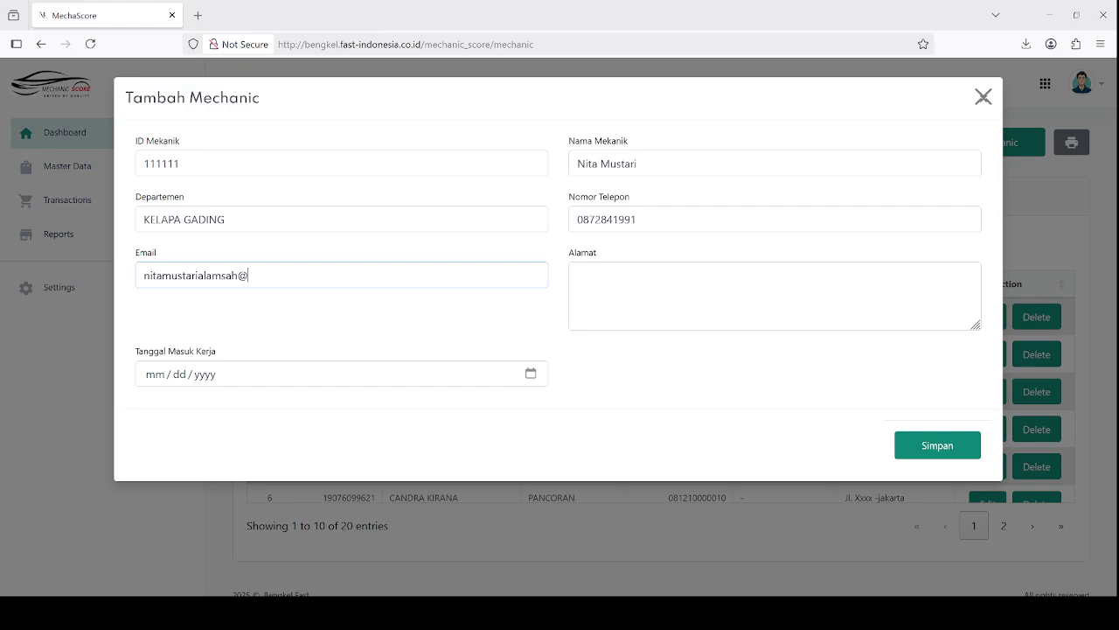
click(708, 299)
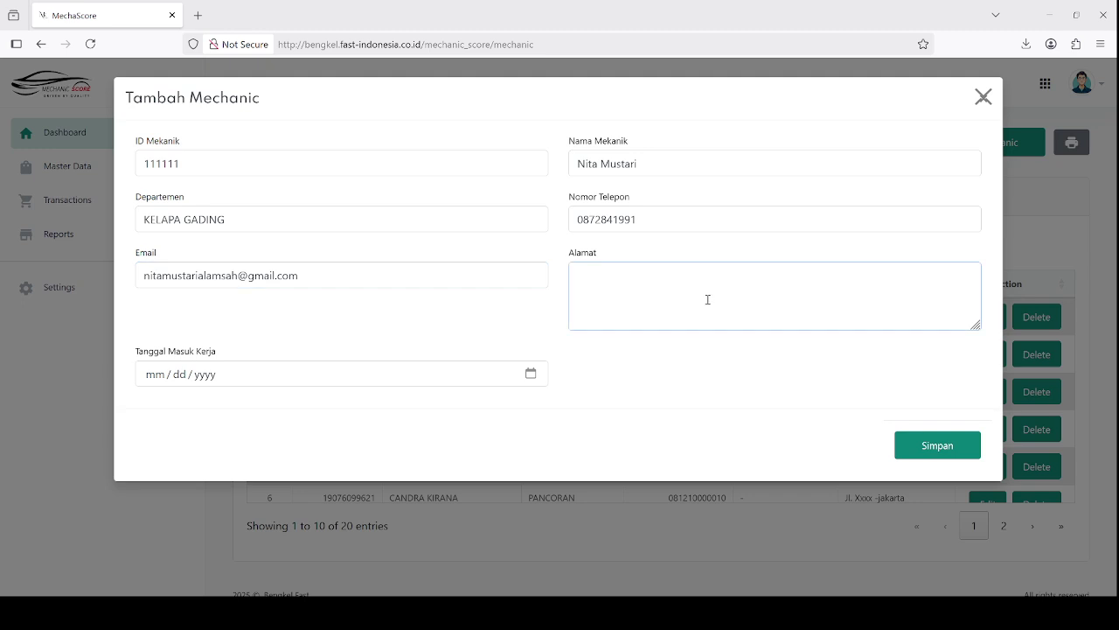
text(JAKARTA)
click(527, 371)
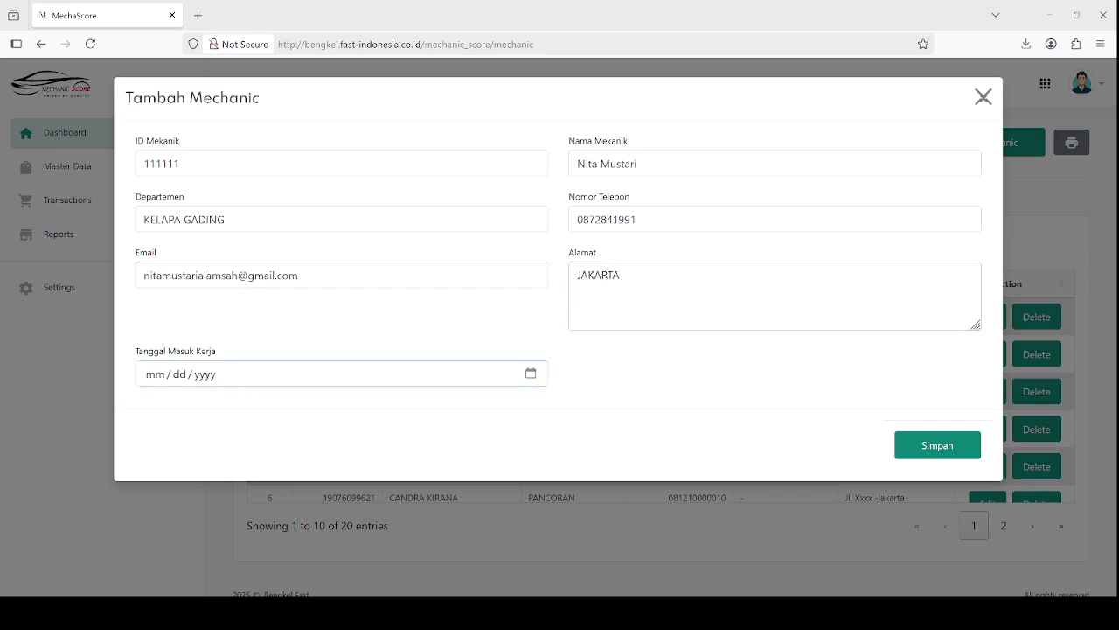
text(07202025)
click(905, 446)
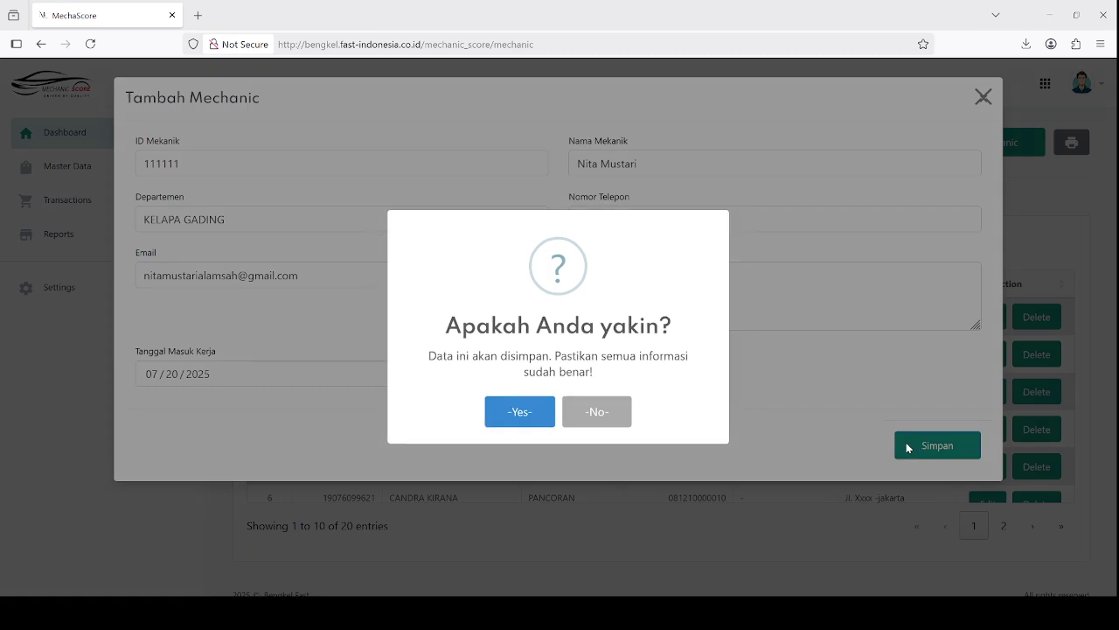
click(526, 415)
Dismiss the save message and open the new mechanic's record for editing
click(577, 390)
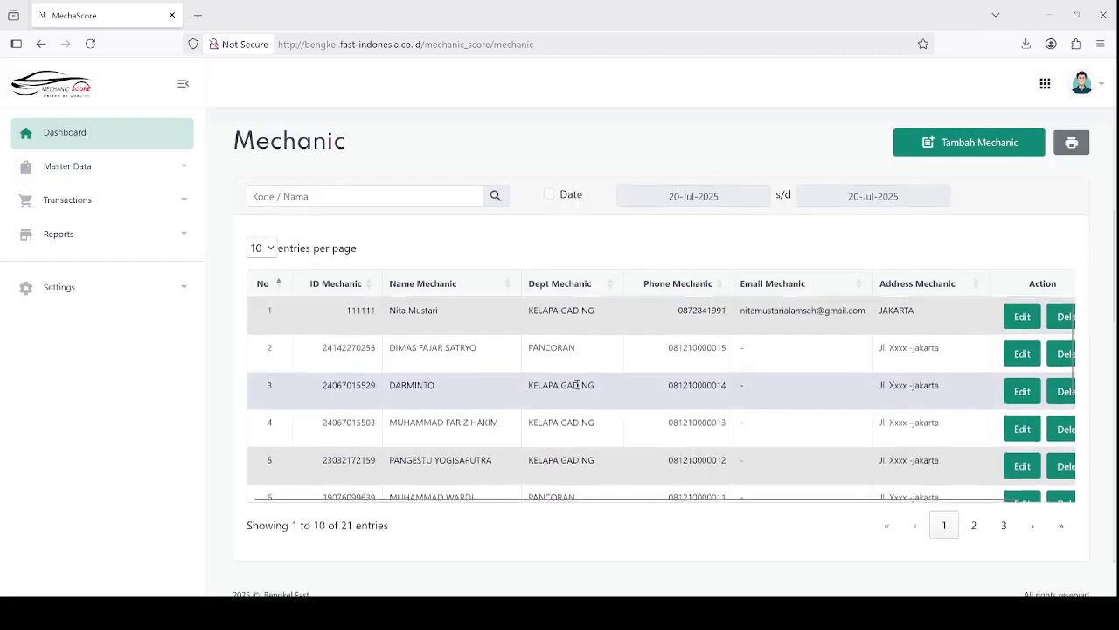
drag(341, 316, 457, 319)
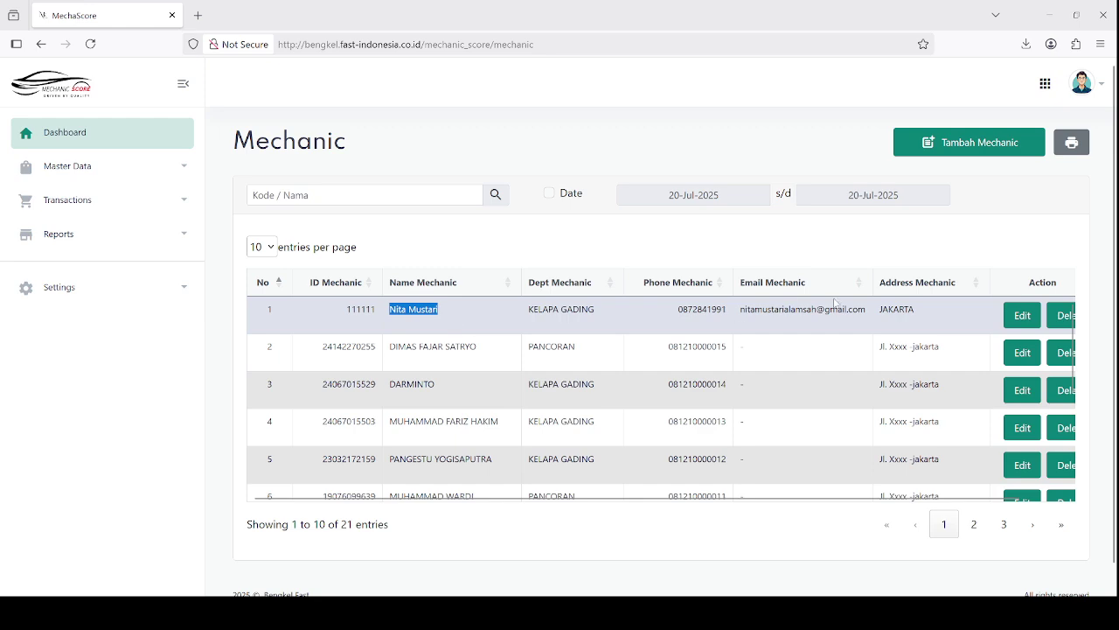
click(1019, 317)
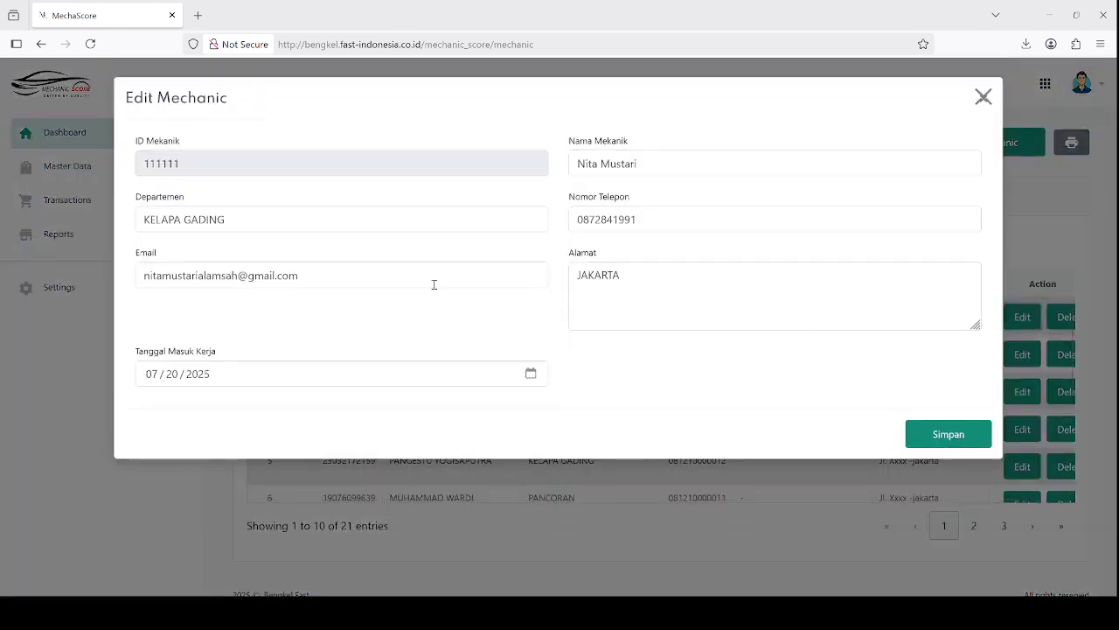
Replace the mechanic's address with the new city and save the update
double_click(601, 276)
text(BAS)
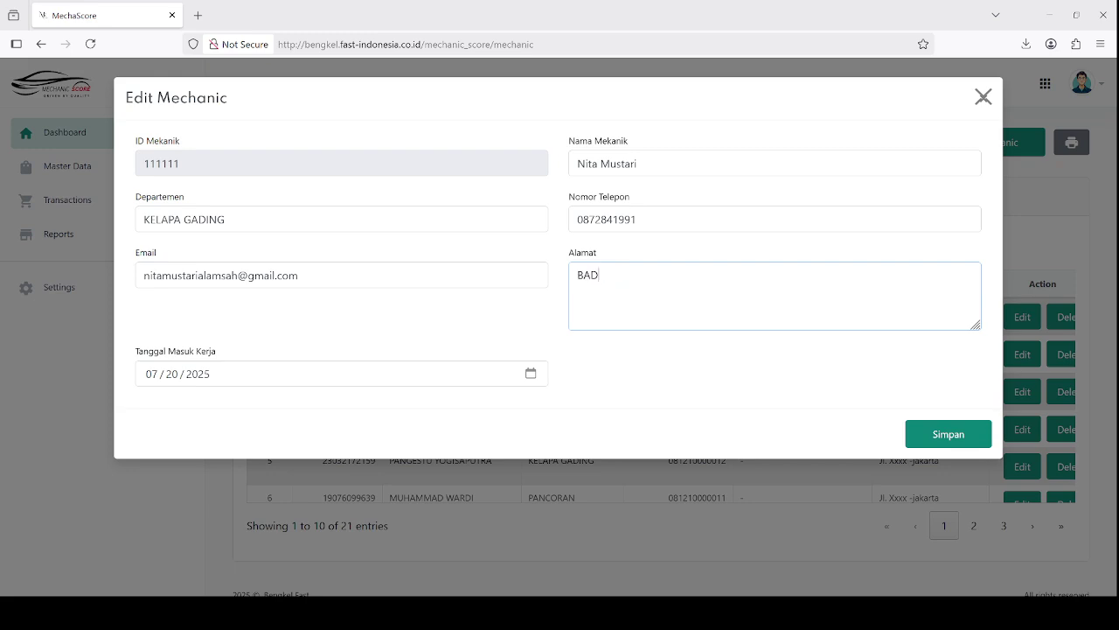
key(BackSpace)
text(NDUNG)
click(917, 435)
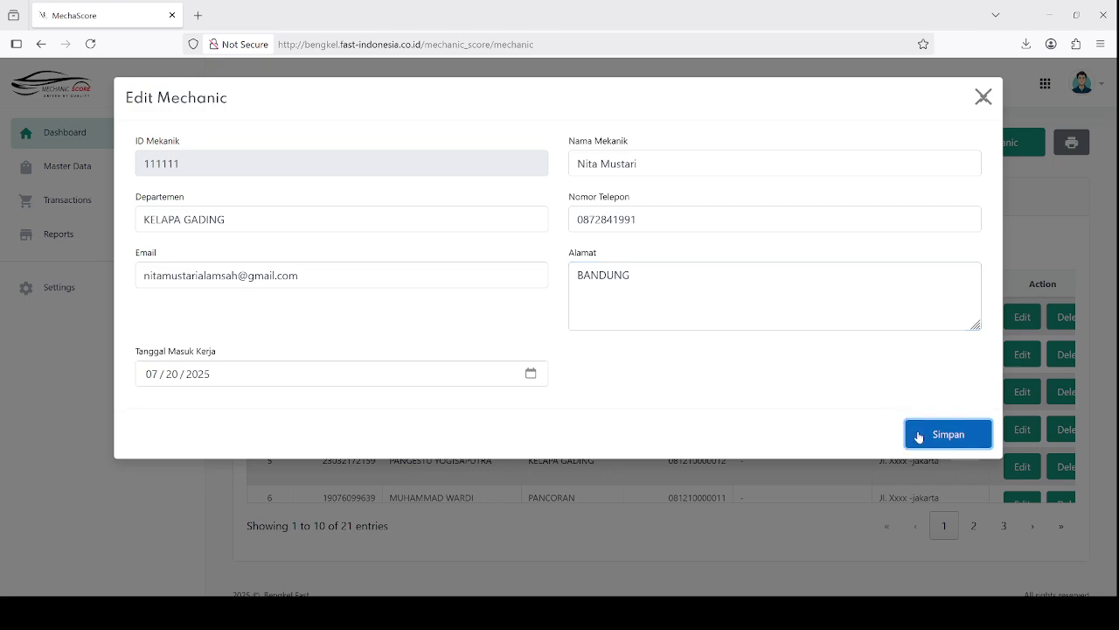
click(520, 415)
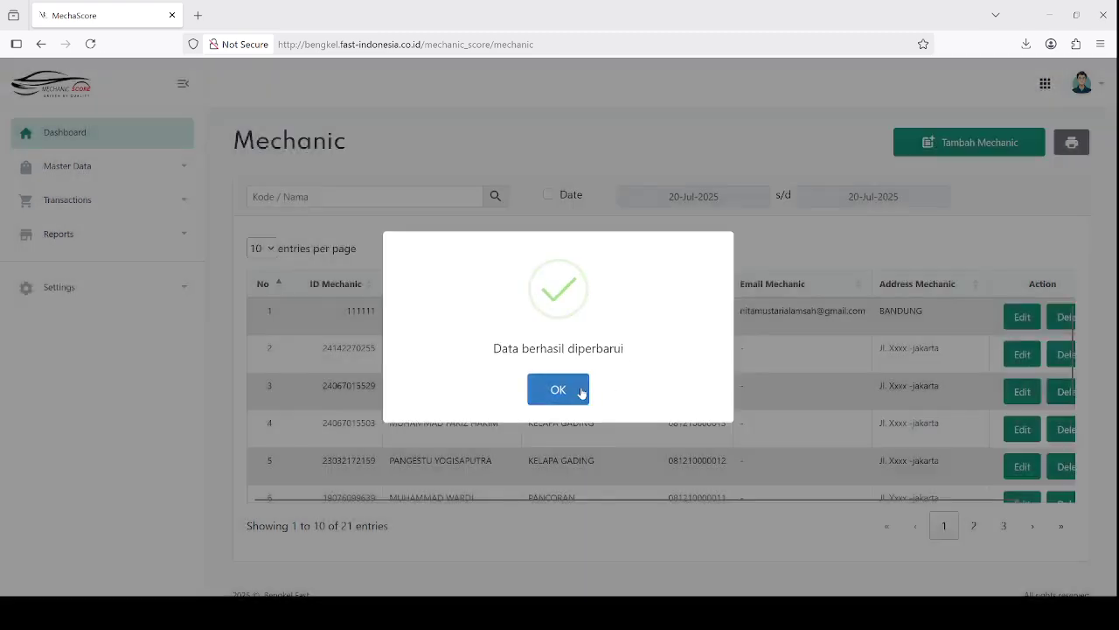
click(573, 392)
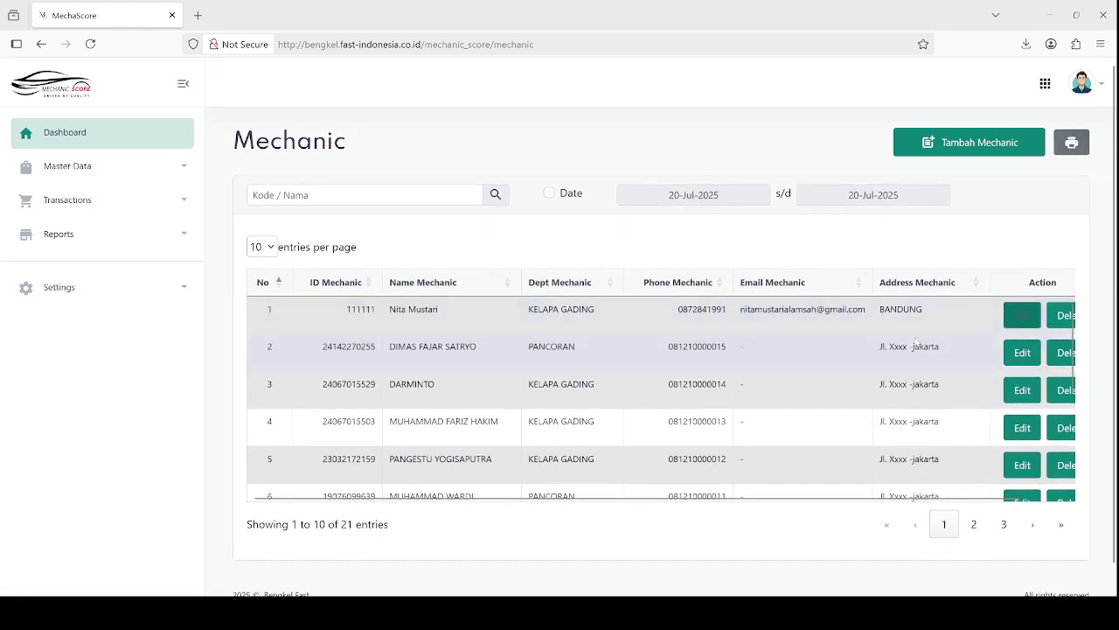
scroll(872, 333, right, 1)
Delete the new mechanic in row 1 and confirm the deletion
click(1036, 316)
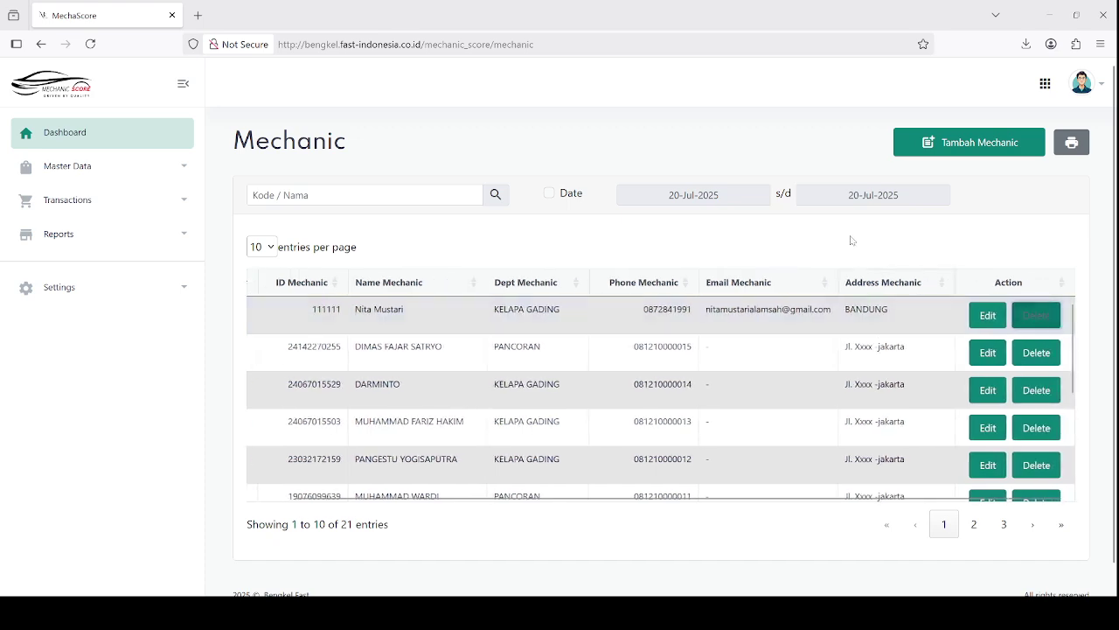
click(517, 404)
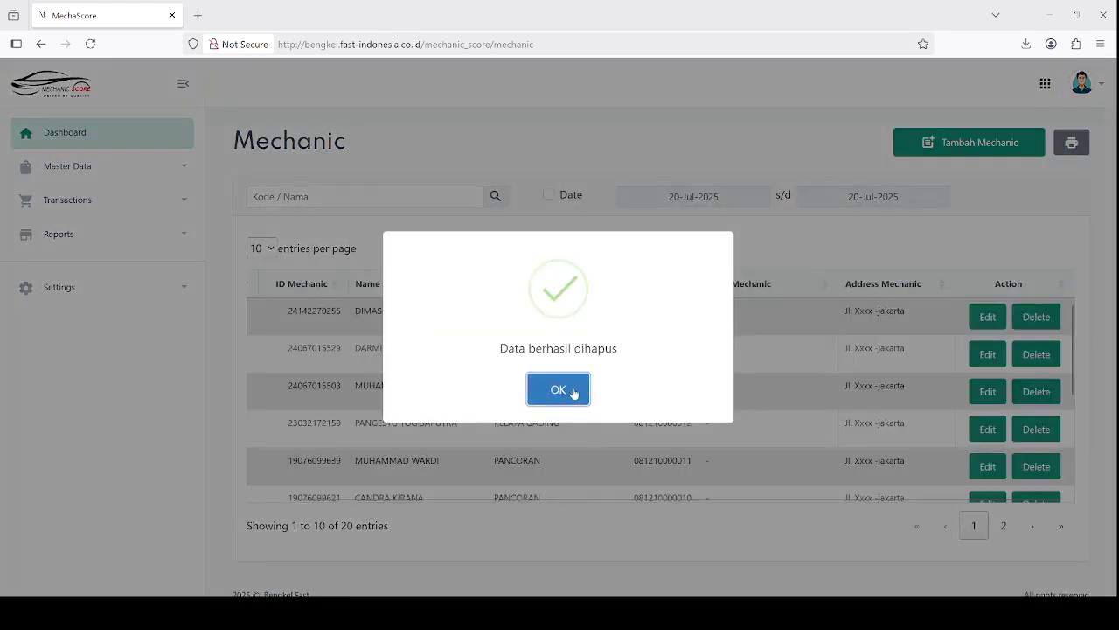
click(560, 392)
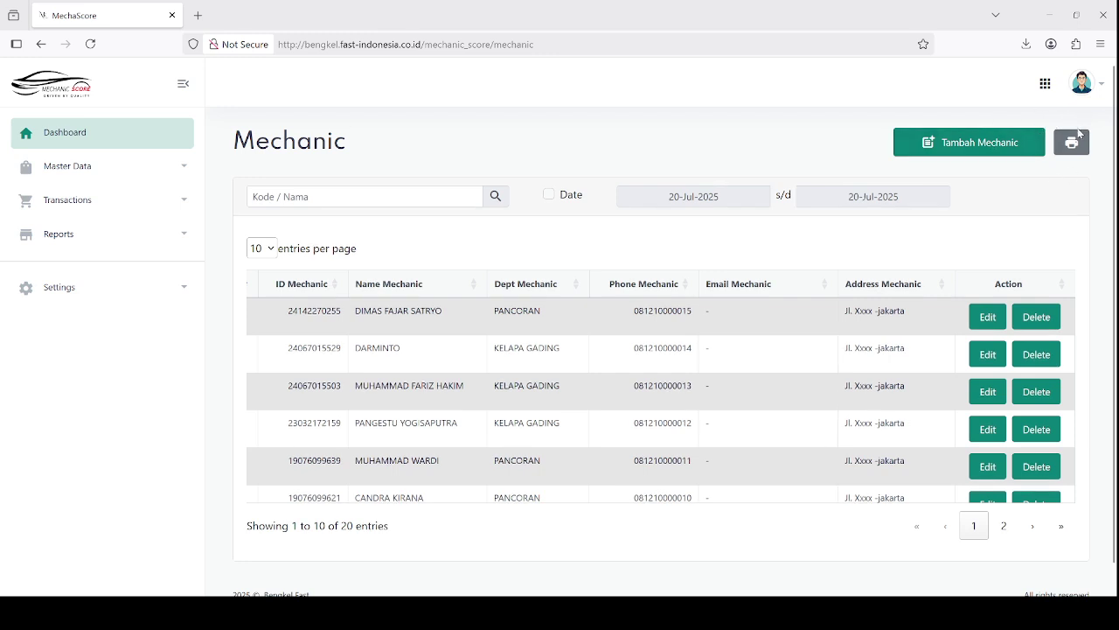
click(1075, 143)
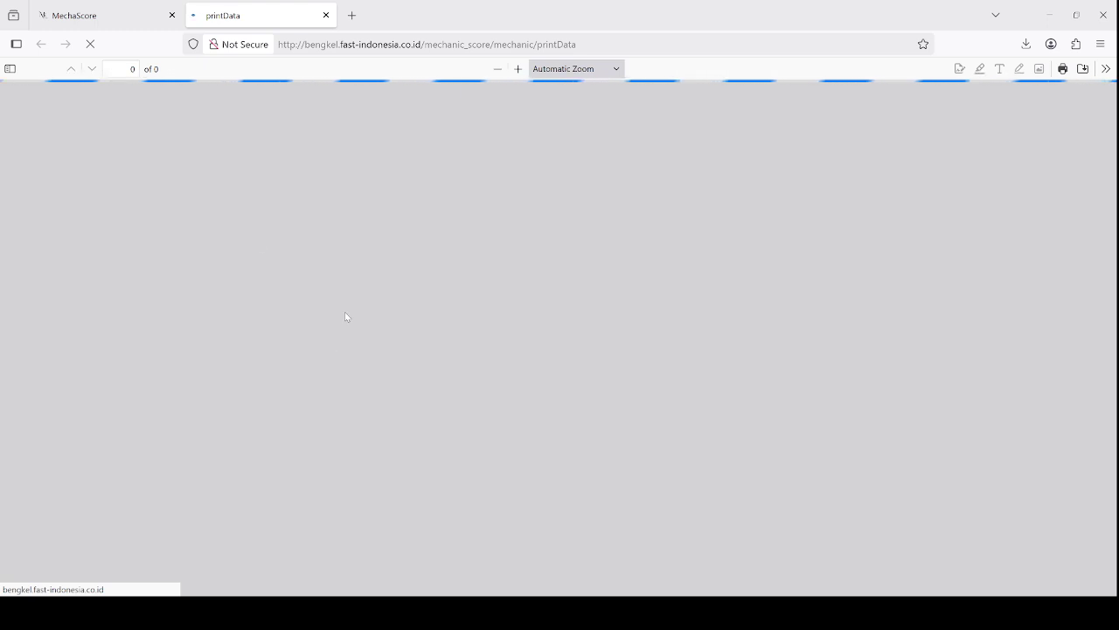
scroll(356, 385, down, 3)
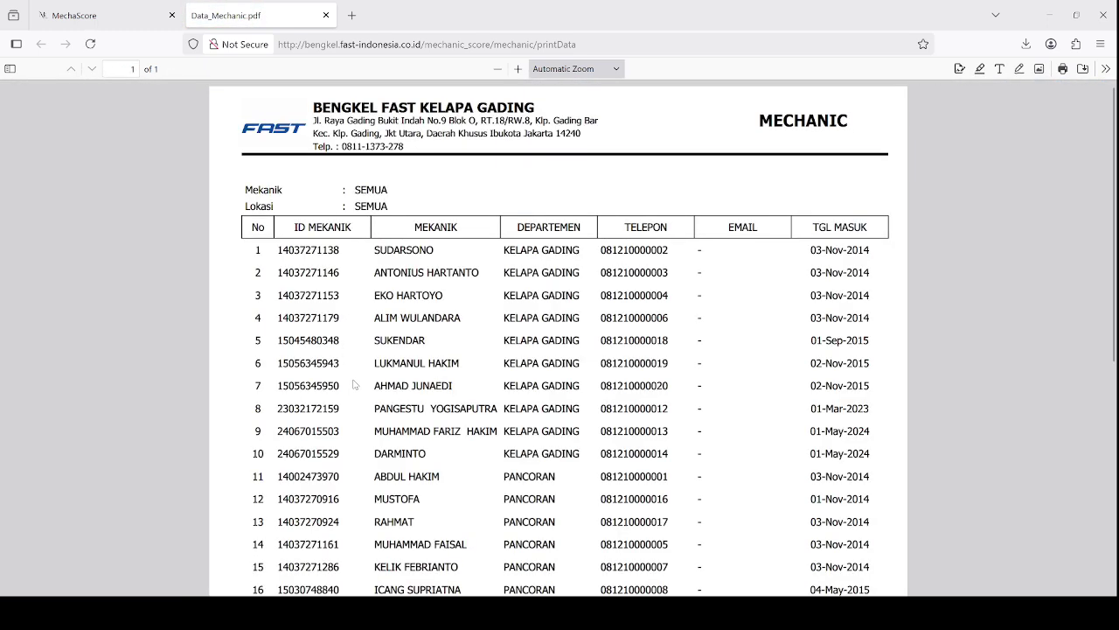
scroll(452, 384, down, 5)
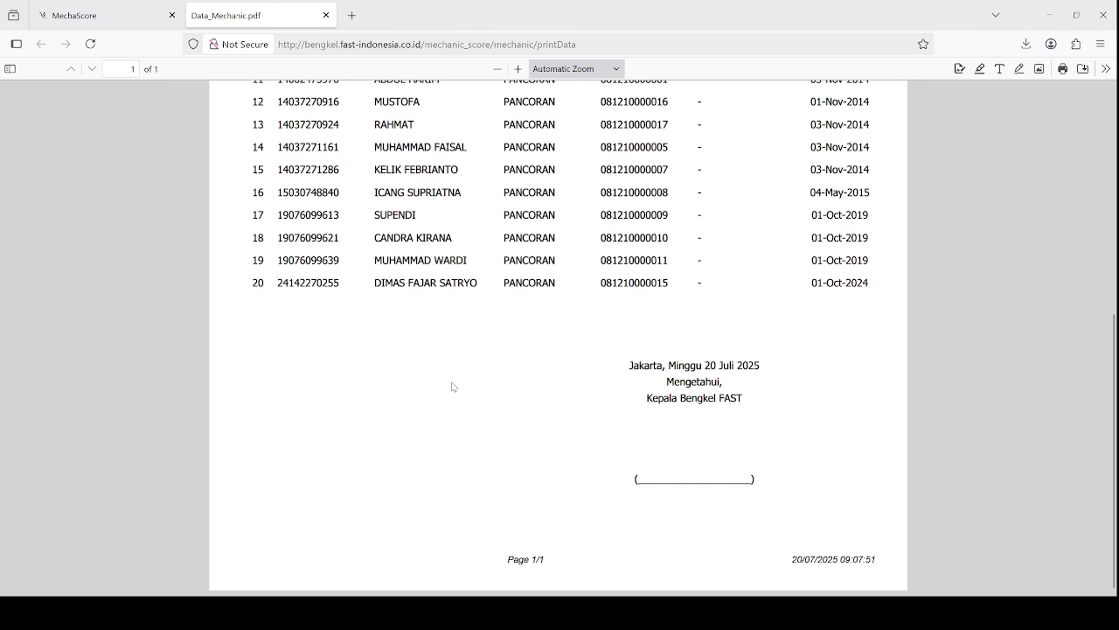
scroll(452, 385, up, 6)
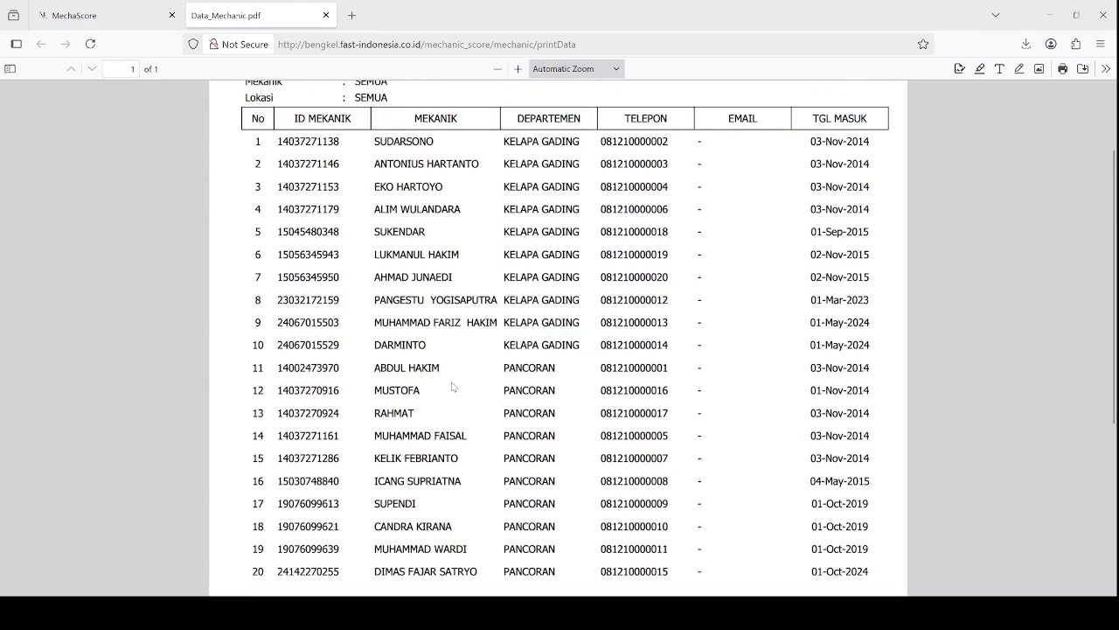
scroll(452, 385, up, 3)
click(107, 12)
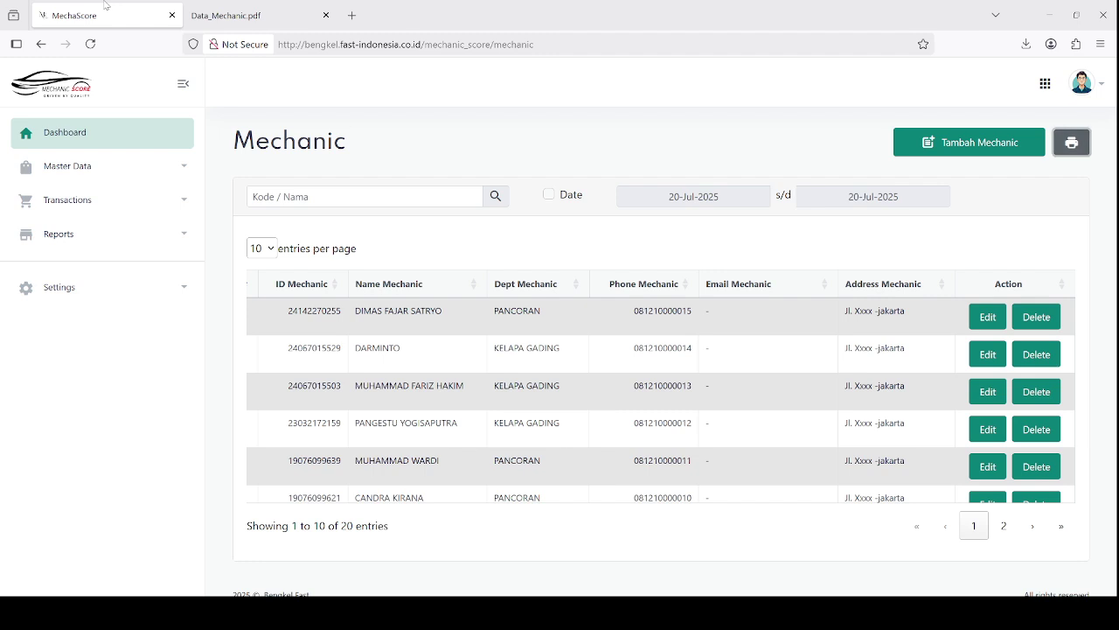
click(325, 15)
Open Master Data > Criteria to list the KR001–KR005 scoring criteria
click(68, 166)
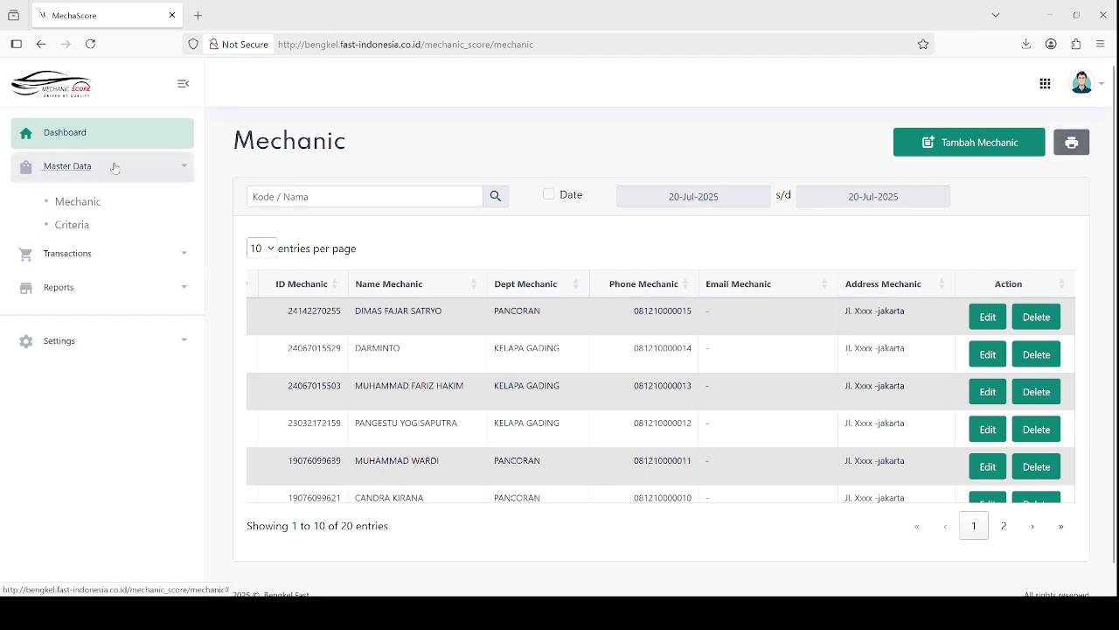
click(83, 232)
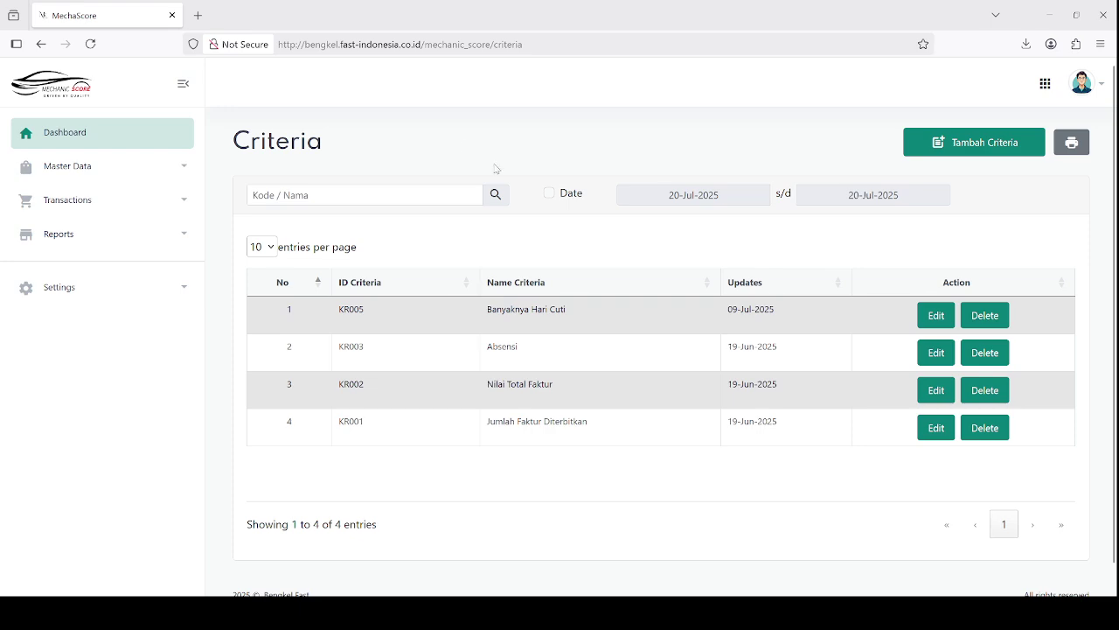
click(316, 199)
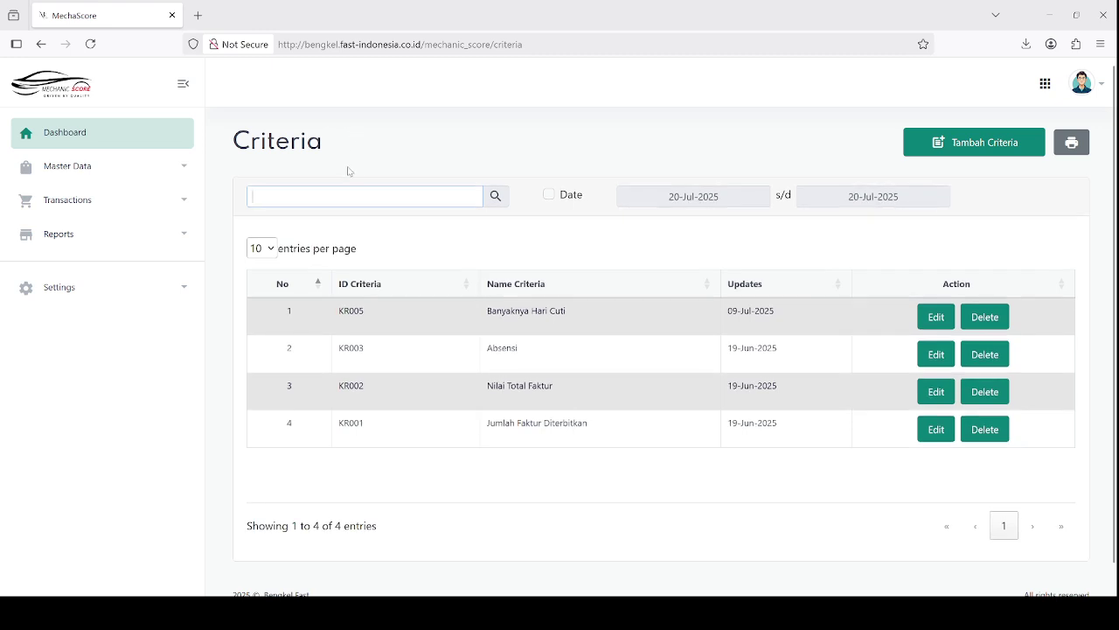
click(519, 180)
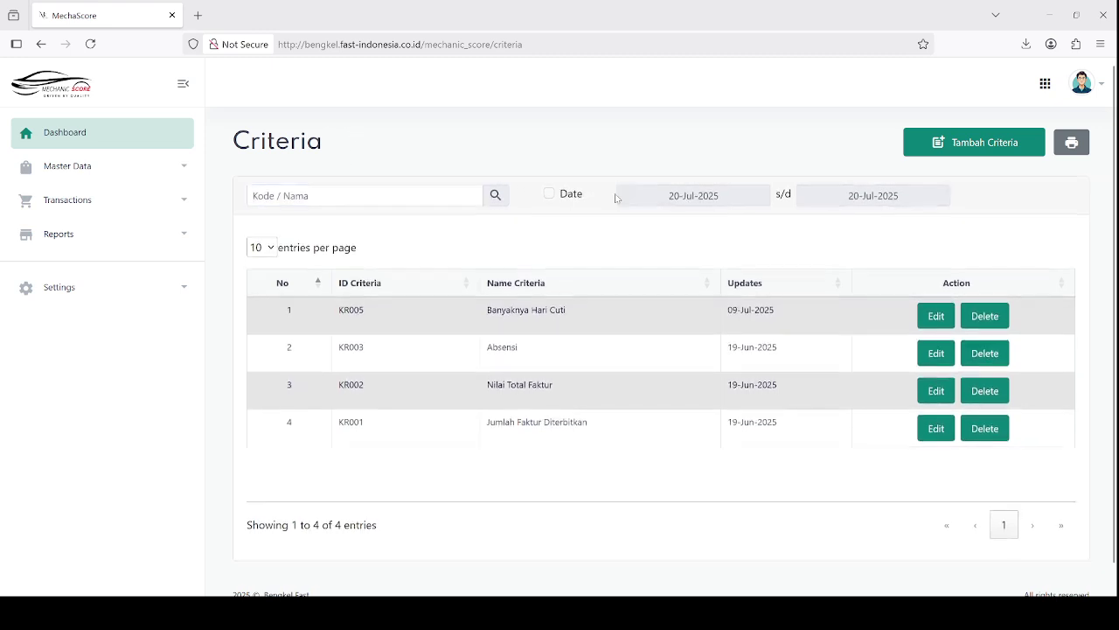
drag(668, 195, 716, 191)
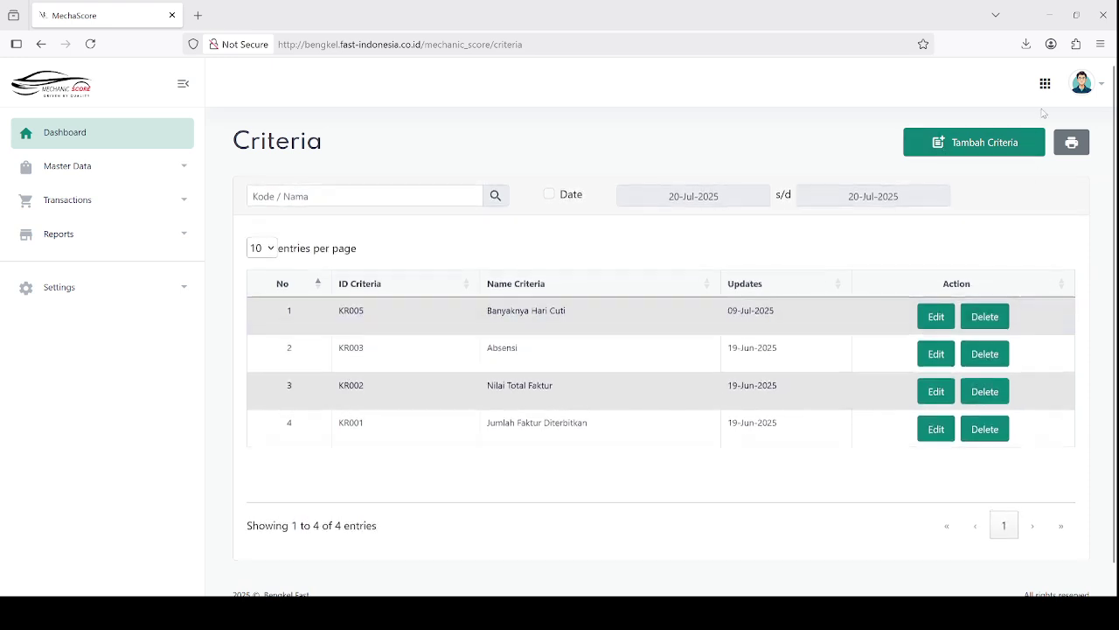
click(1071, 141)
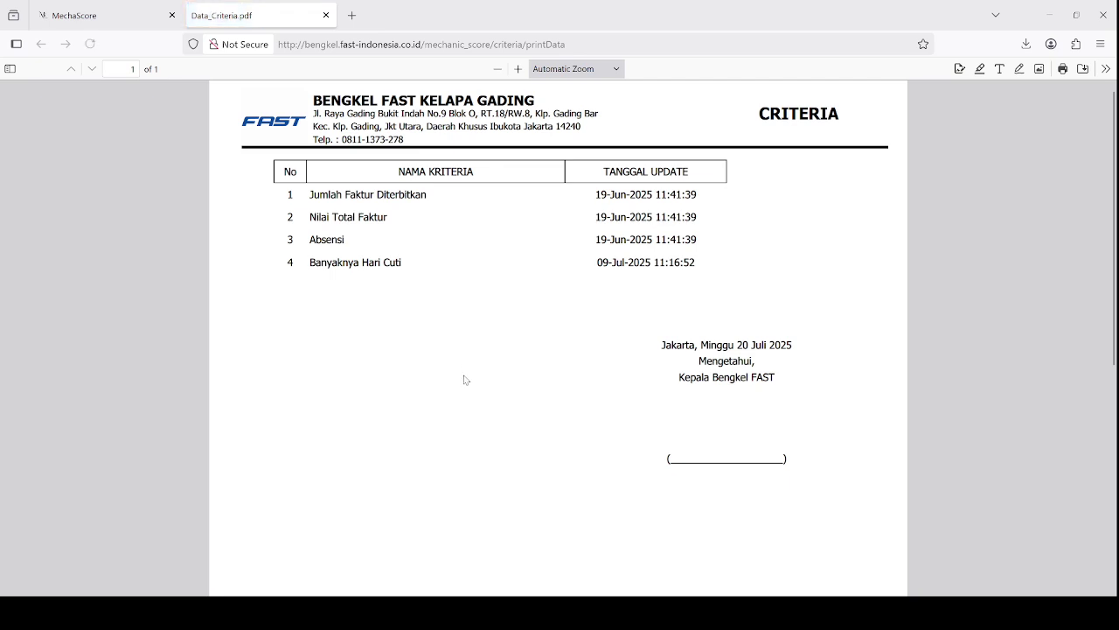
click(161, 7)
click(327, 15)
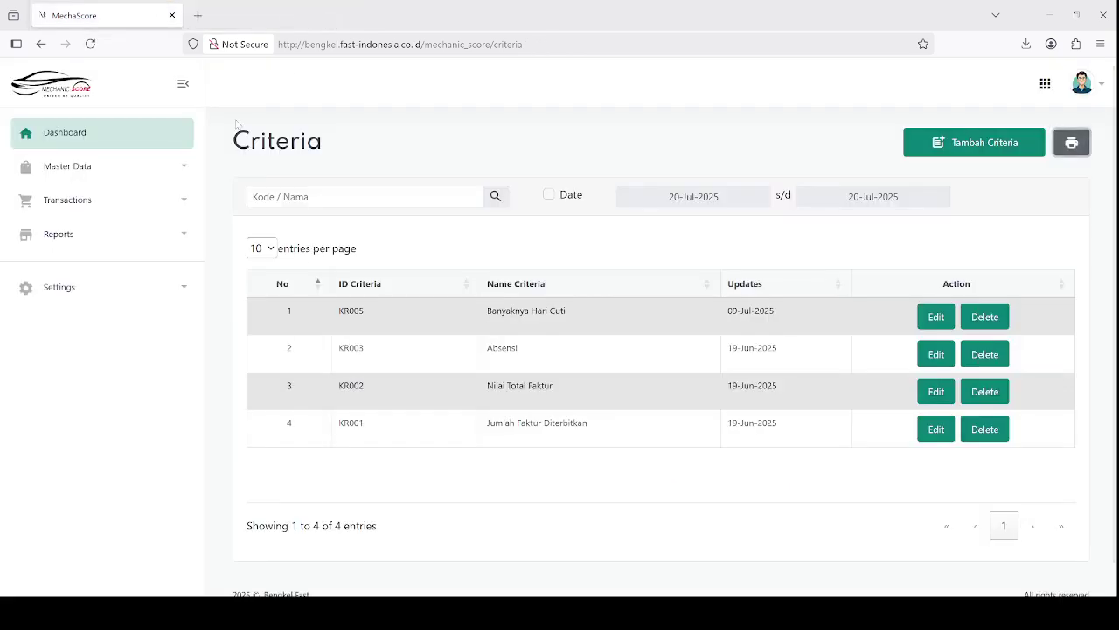
Open Transactions > Mechanic Performance to show the 50-entry Mechanic Sales list
click(149, 209)
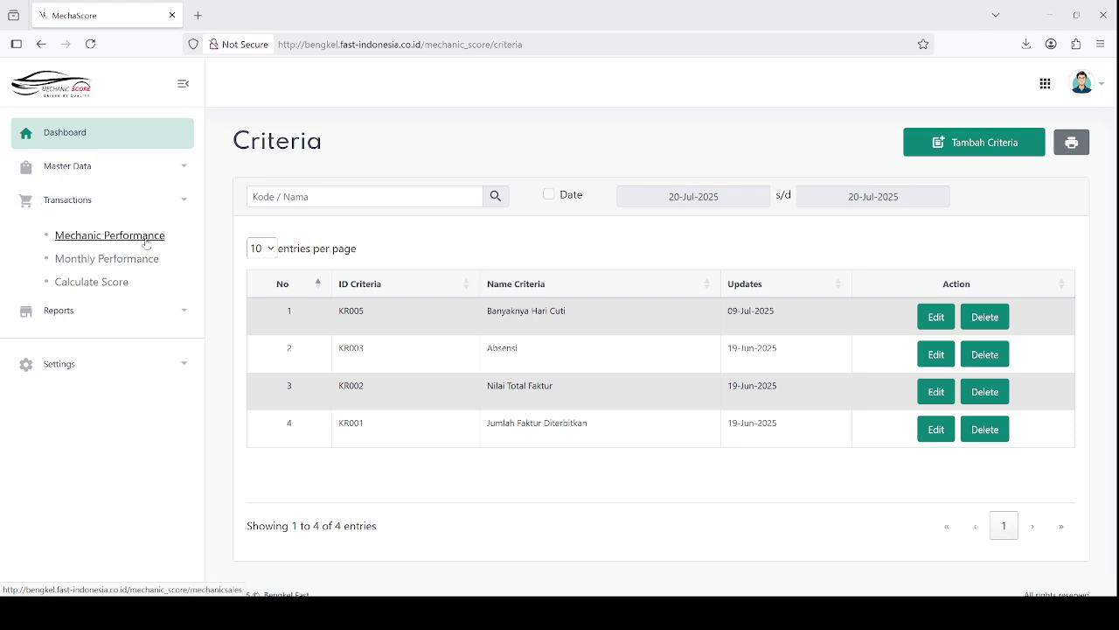
click(146, 240)
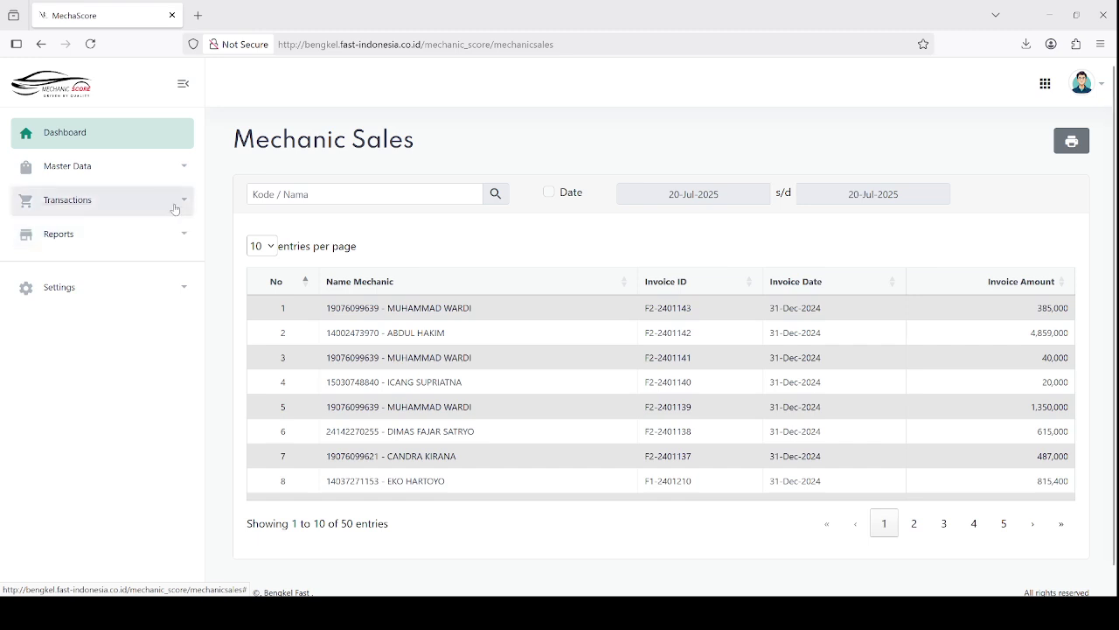
click(296, 192)
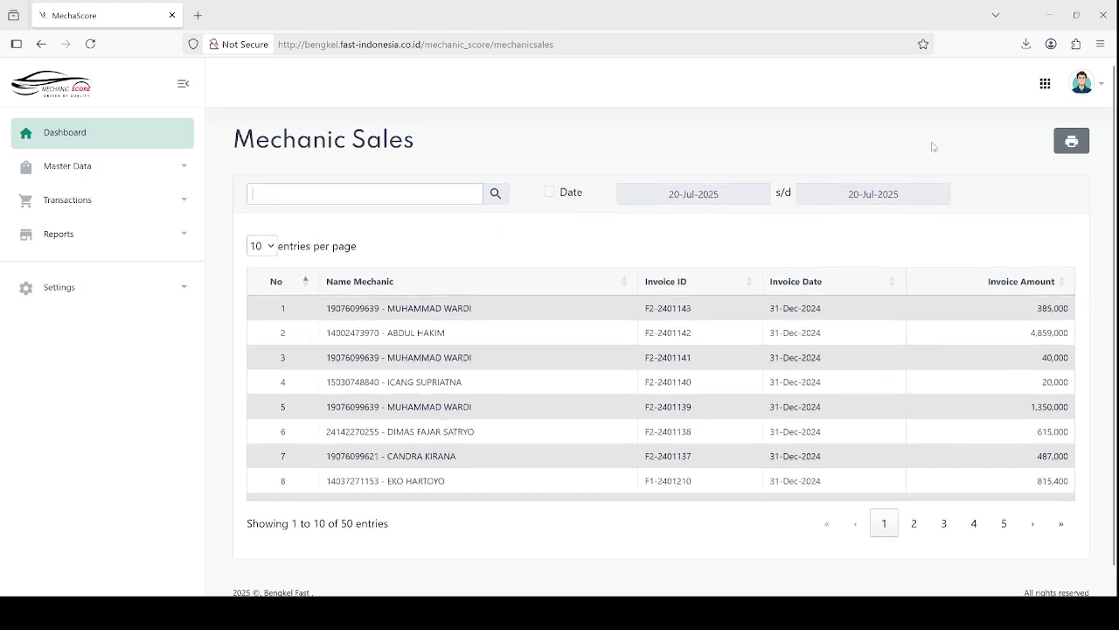
Set the print filters to Januari–Januari 2024 with the same mechanic as start and end
click(1068, 142)
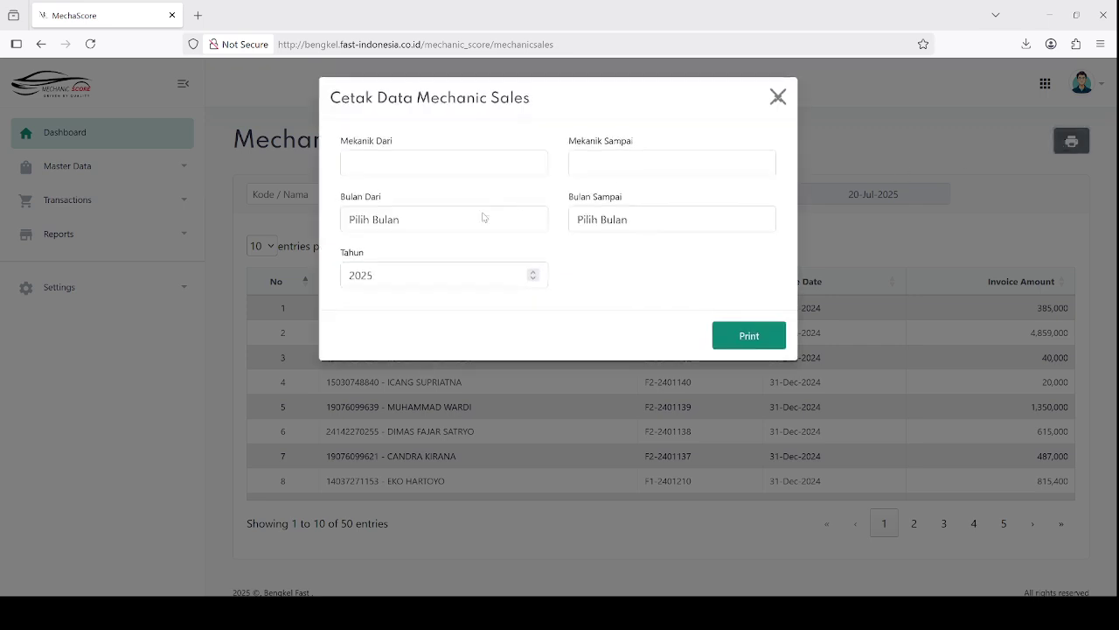
click(444, 225)
click(438, 273)
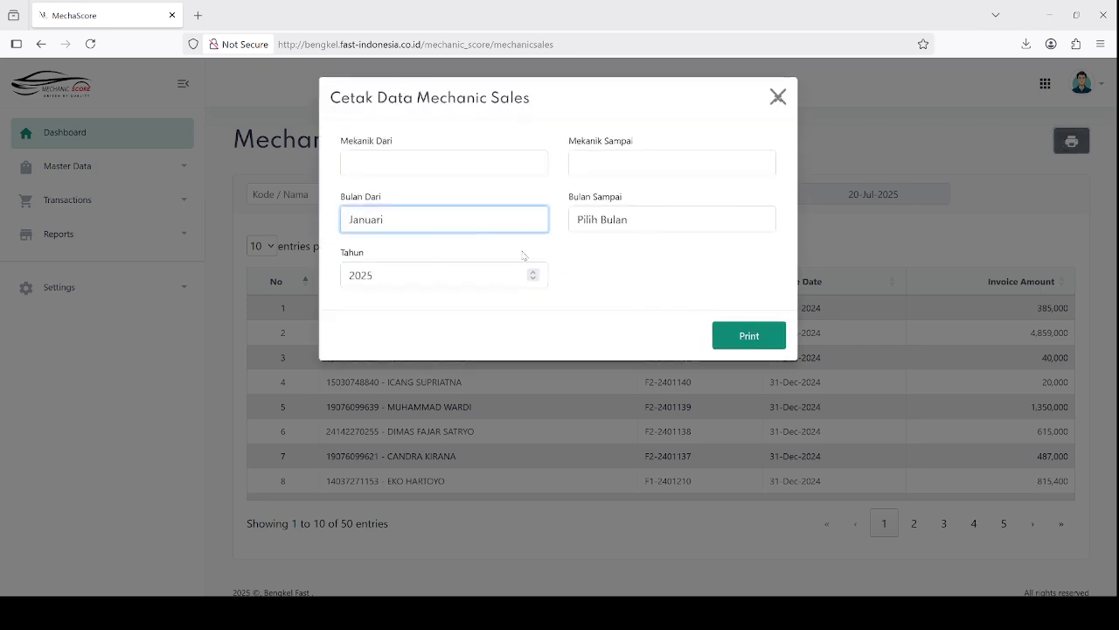
click(610, 223)
click(612, 271)
click(533, 279)
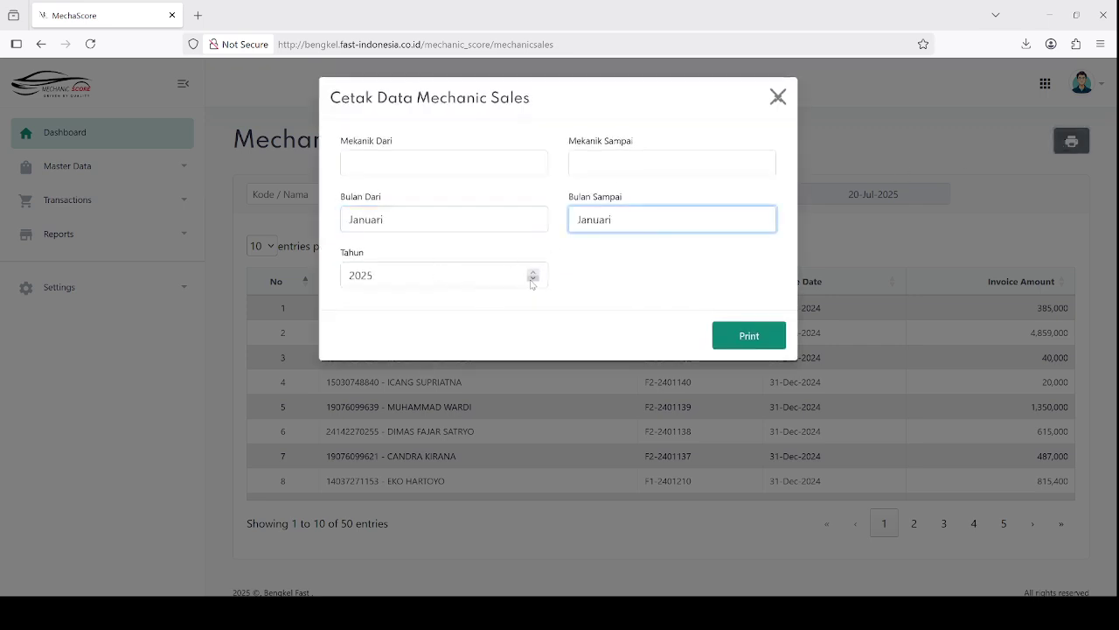
click(419, 166)
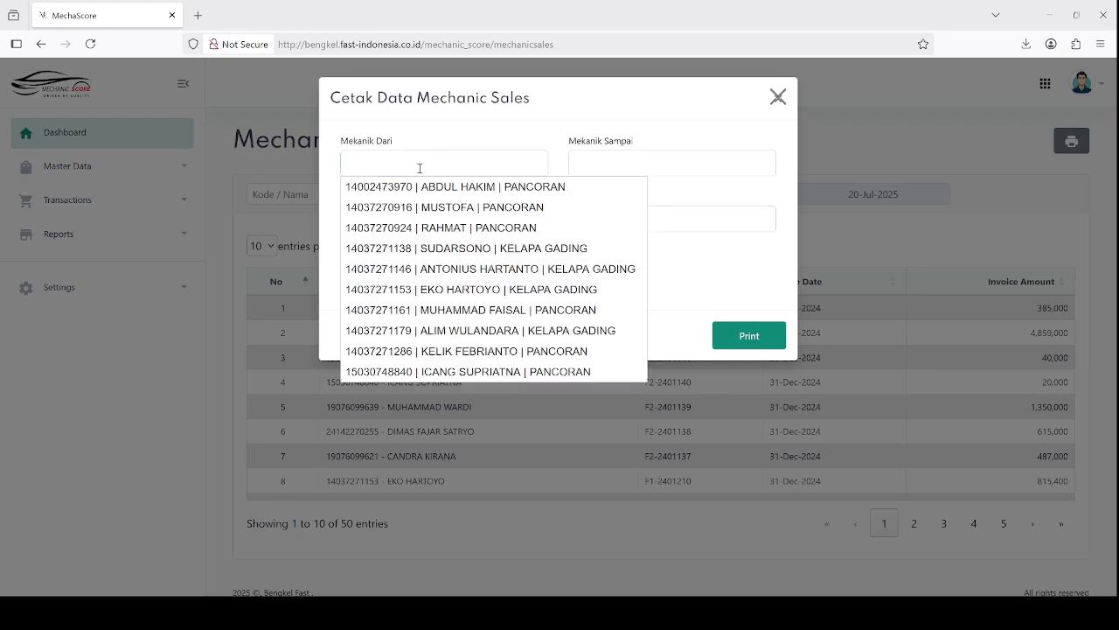
click(428, 207)
click(617, 166)
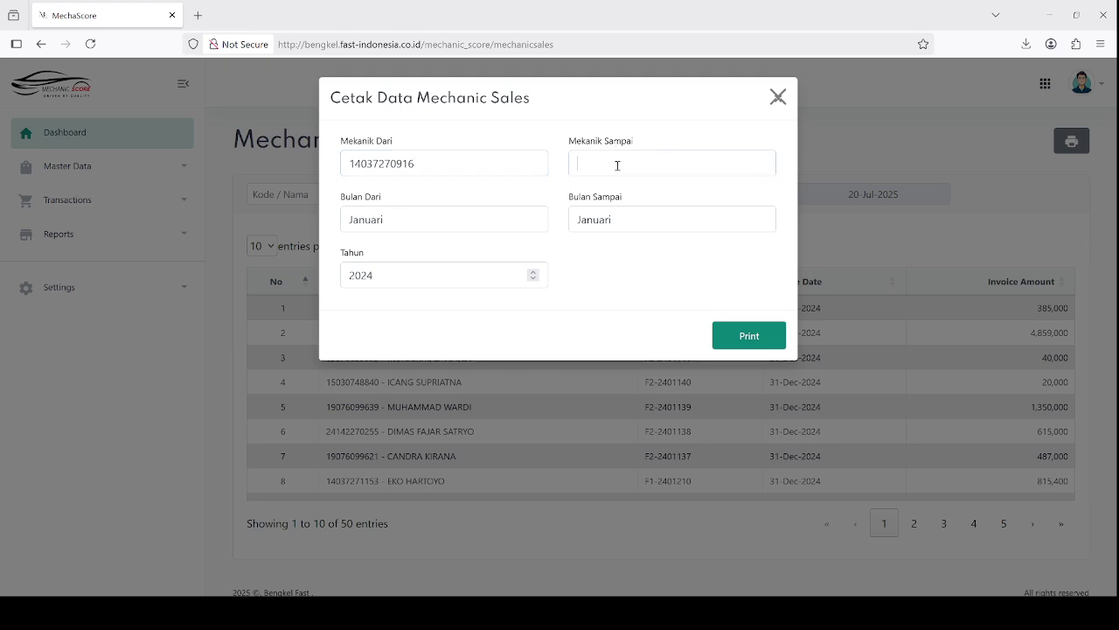
click(634, 210)
Generate mechanic_sales.pdf and scroll through both pages
click(746, 340)
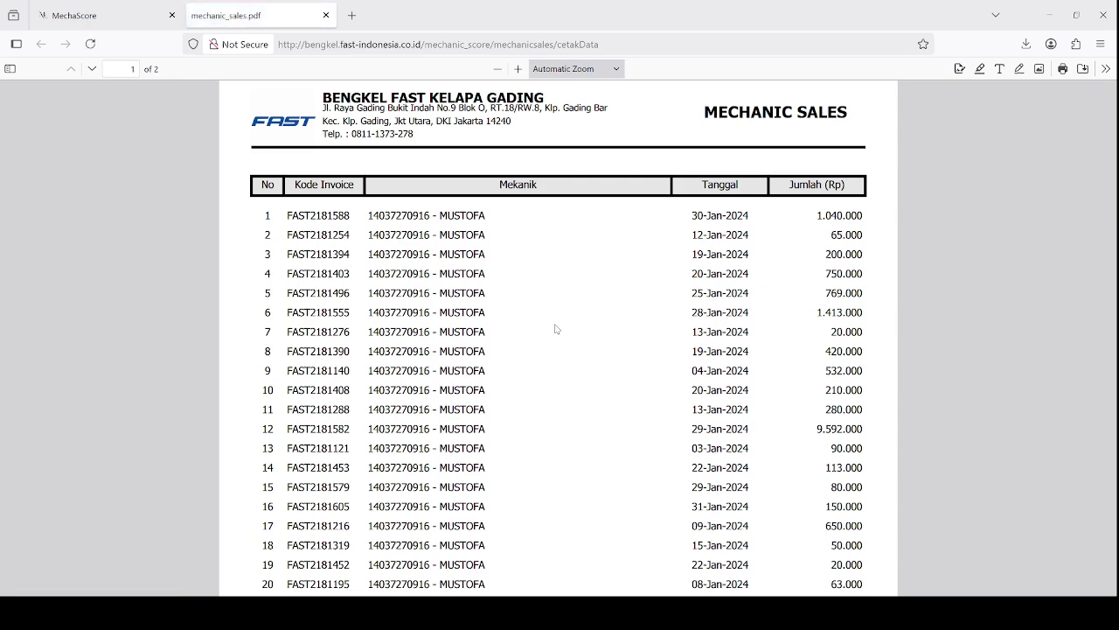
scroll(555, 329, down, 15)
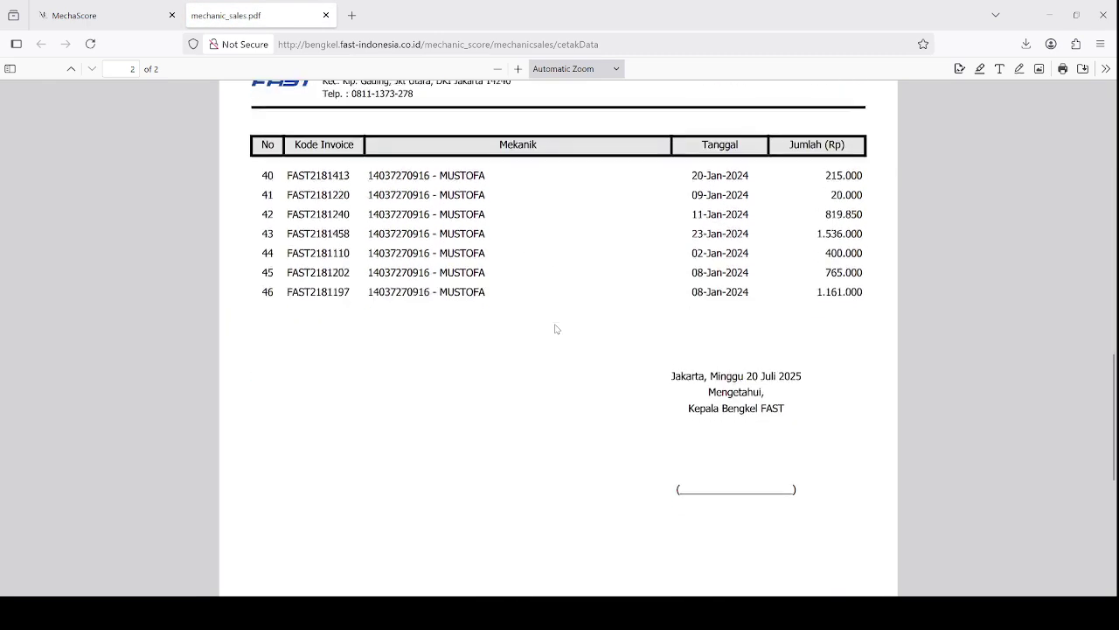
scroll(556, 329, up, 10)
click(118, 7)
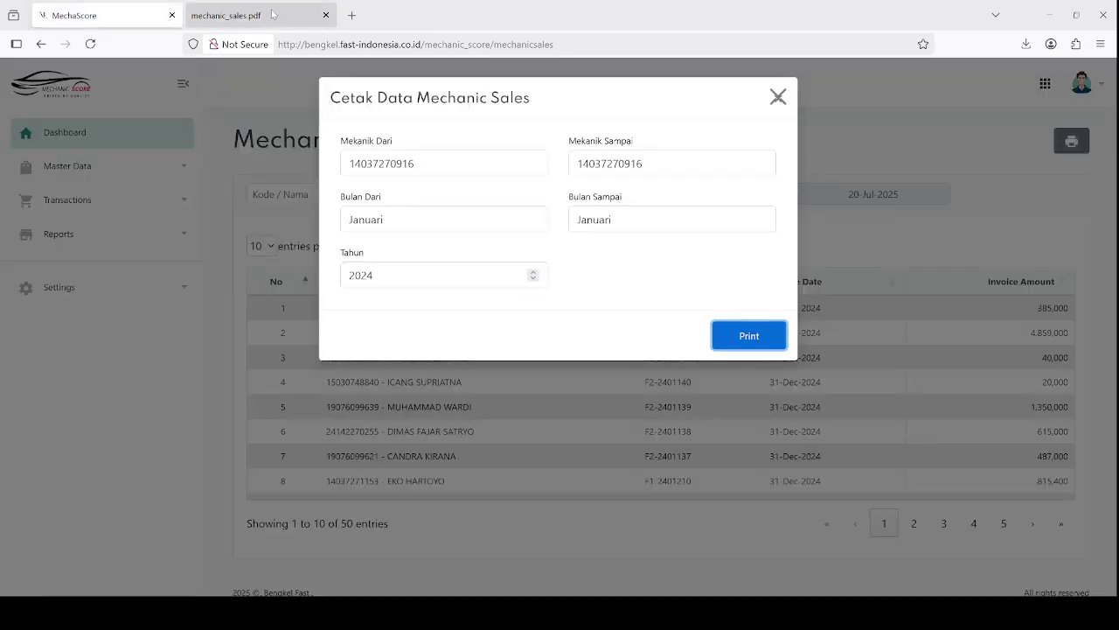
Close the PDF and print dialog, then open Transactions > Monthly Performance
click(325, 15)
click(777, 97)
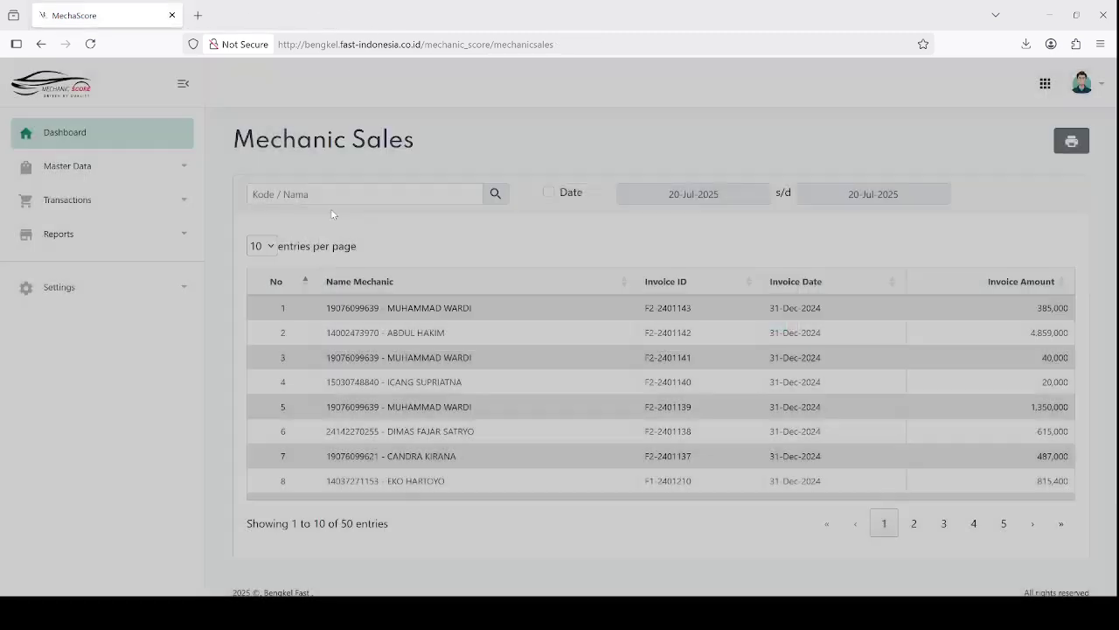
click(90, 198)
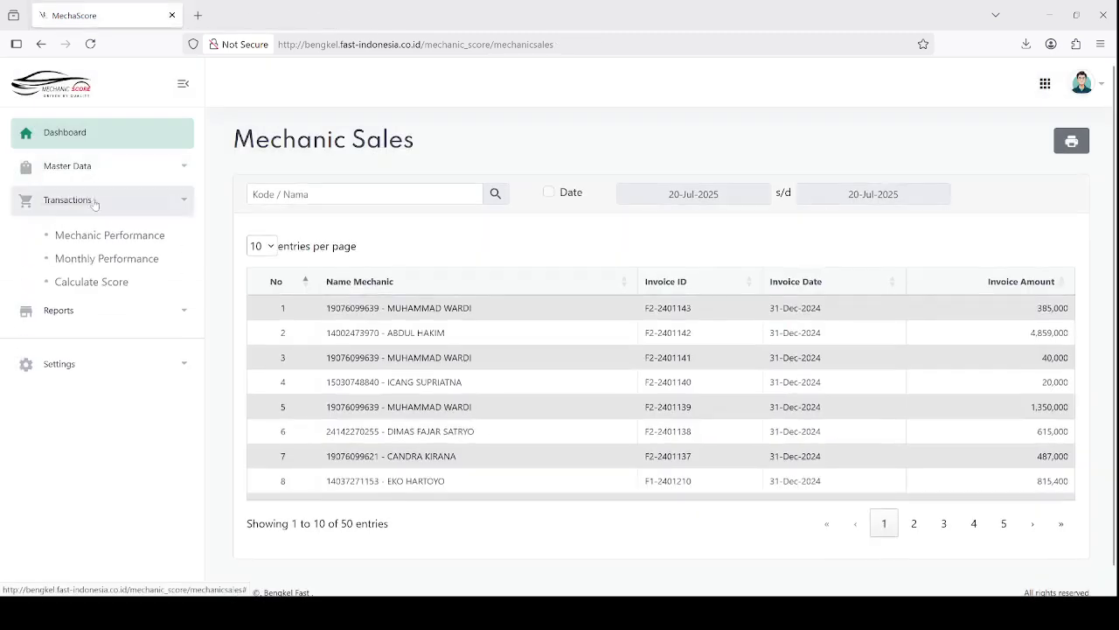
click(118, 261)
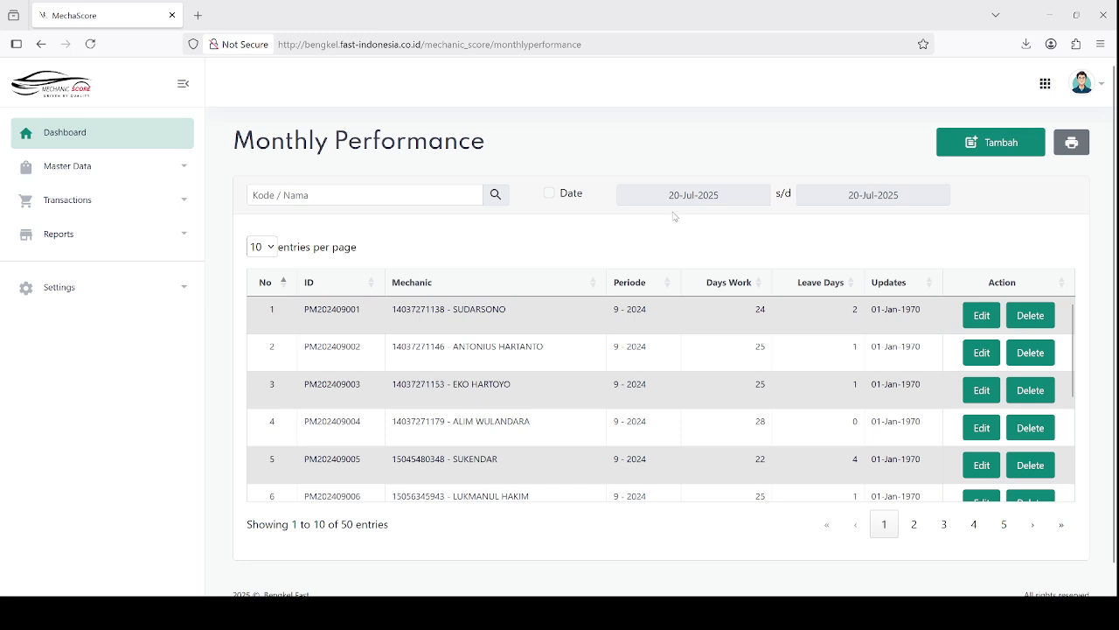
Start a new monthly performance record, leaving the search box empty
click(330, 195)
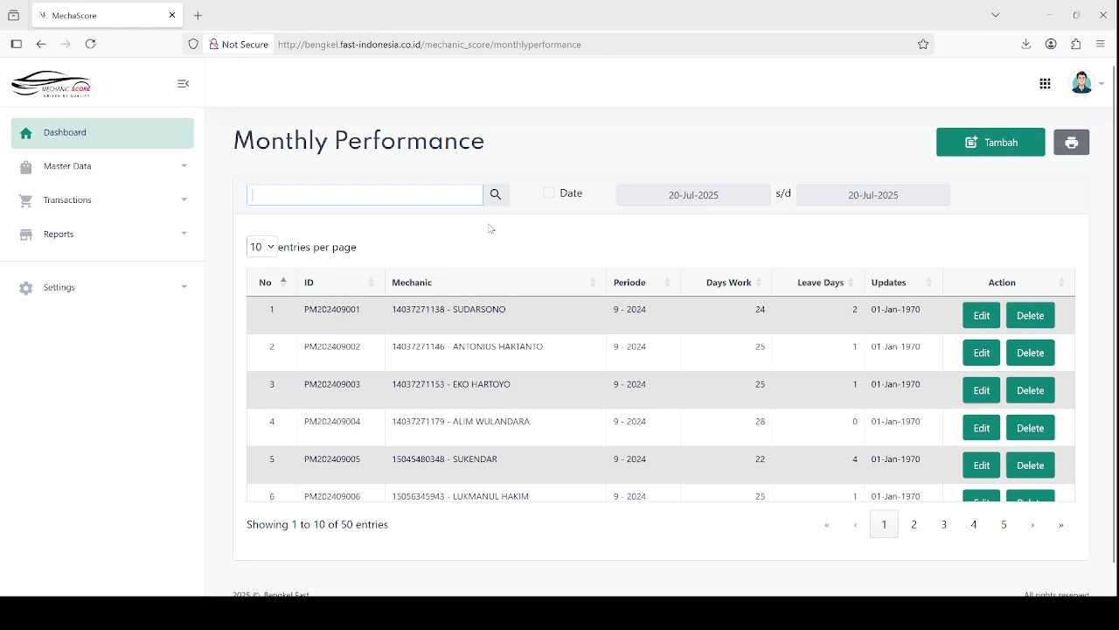
click(694, 237)
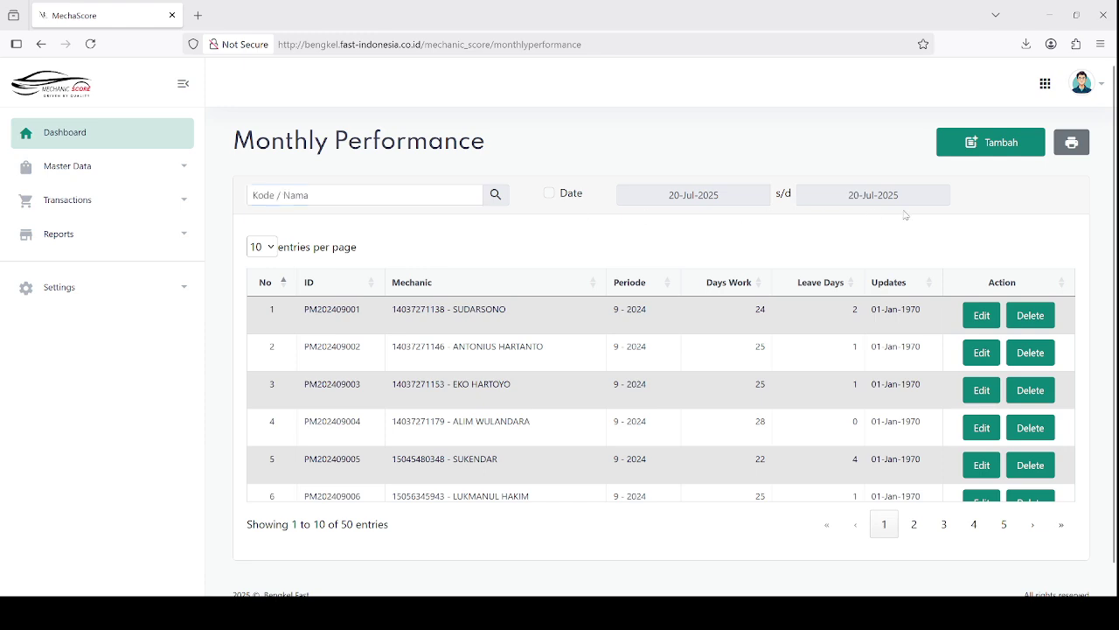
click(1004, 143)
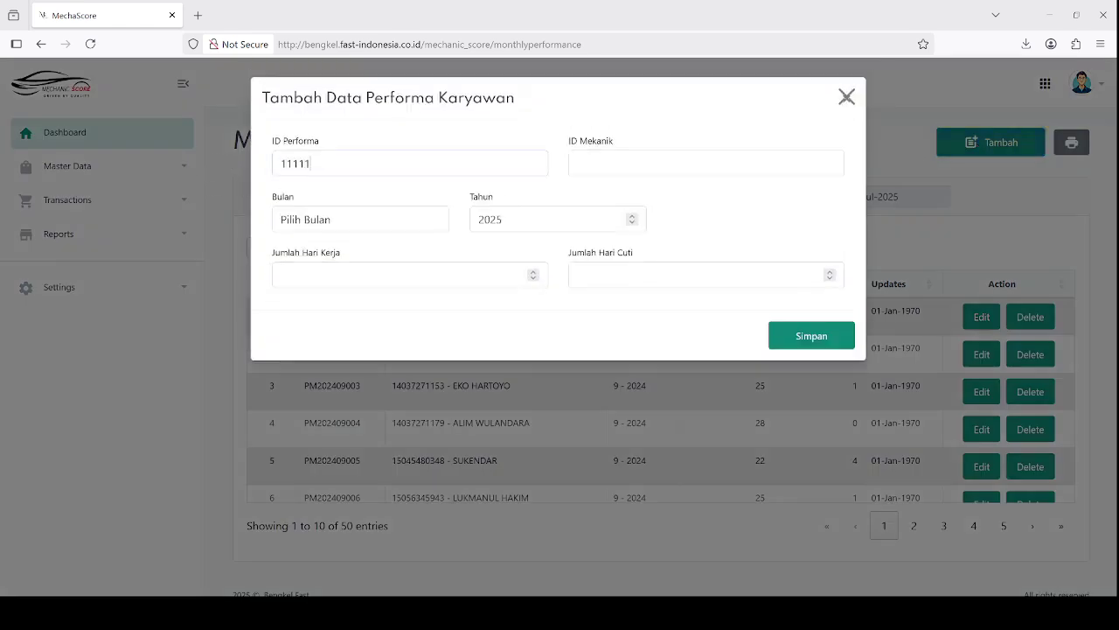
Save record 111111 for the first mechanic: Januari 2025, 25 work days and 1 leave day
click(619, 165)
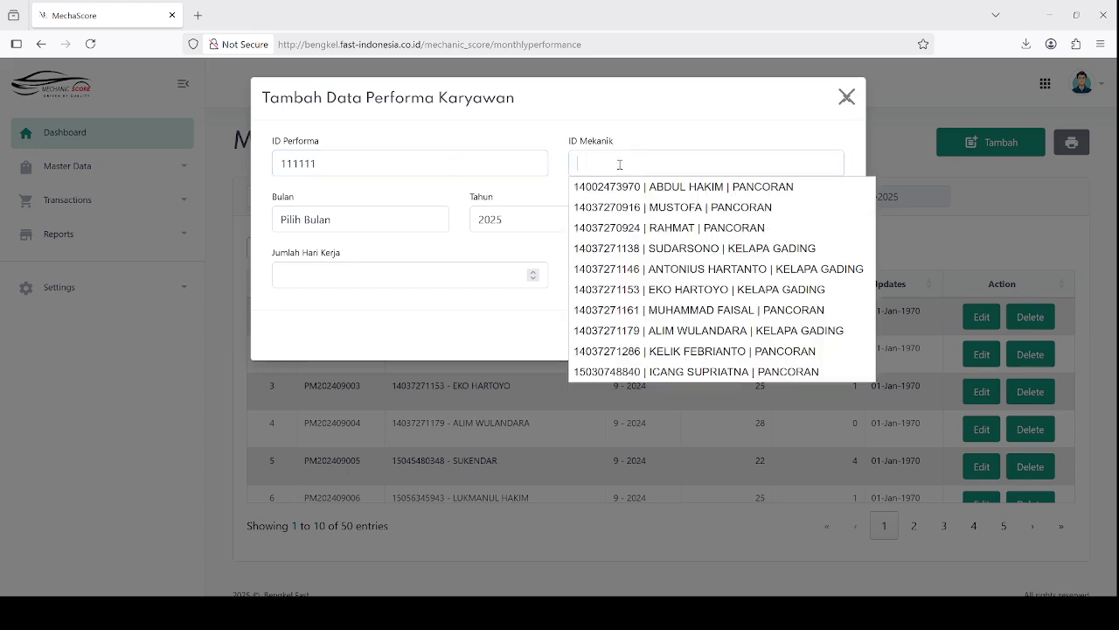
click(623, 186)
click(389, 227)
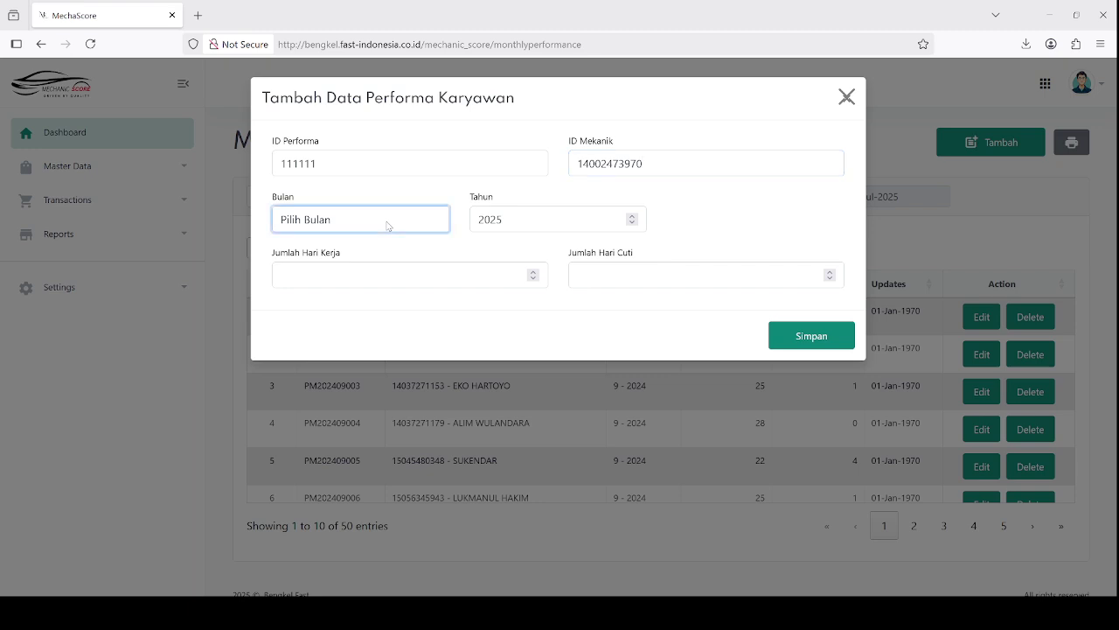
click(364, 274)
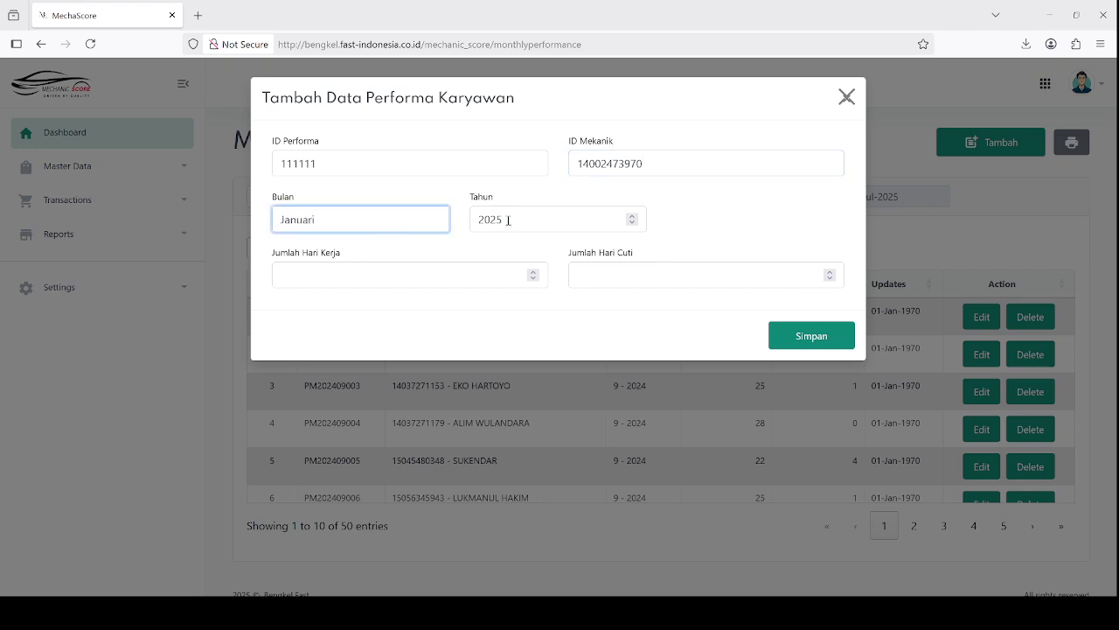
click(453, 280)
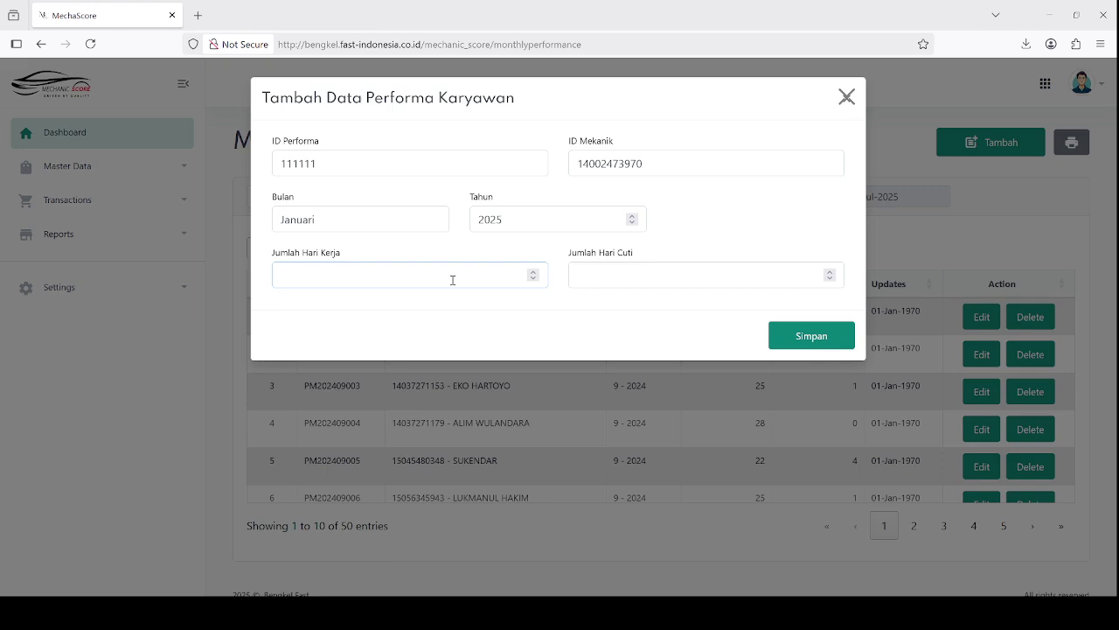
text(2)
text(1)
click(812, 334)
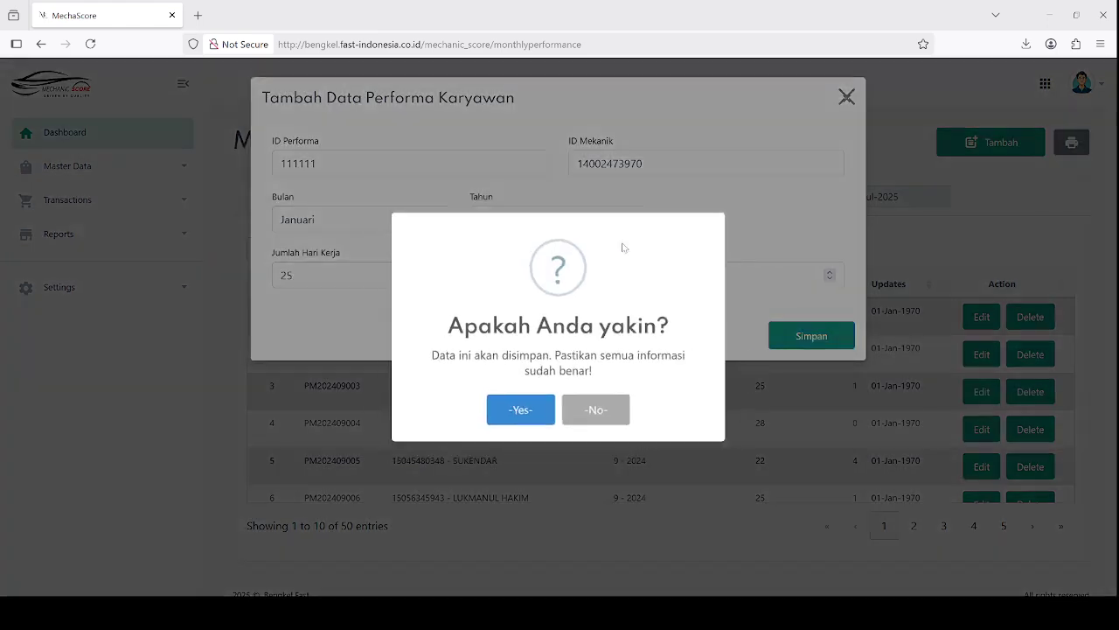
click(511, 408)
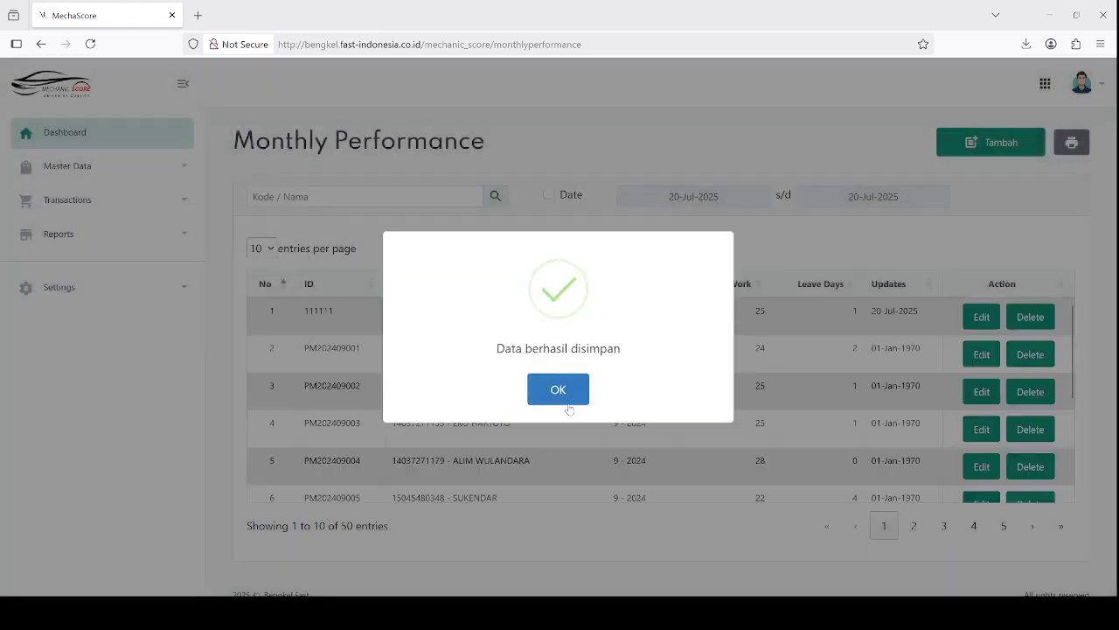
click(564, 392)
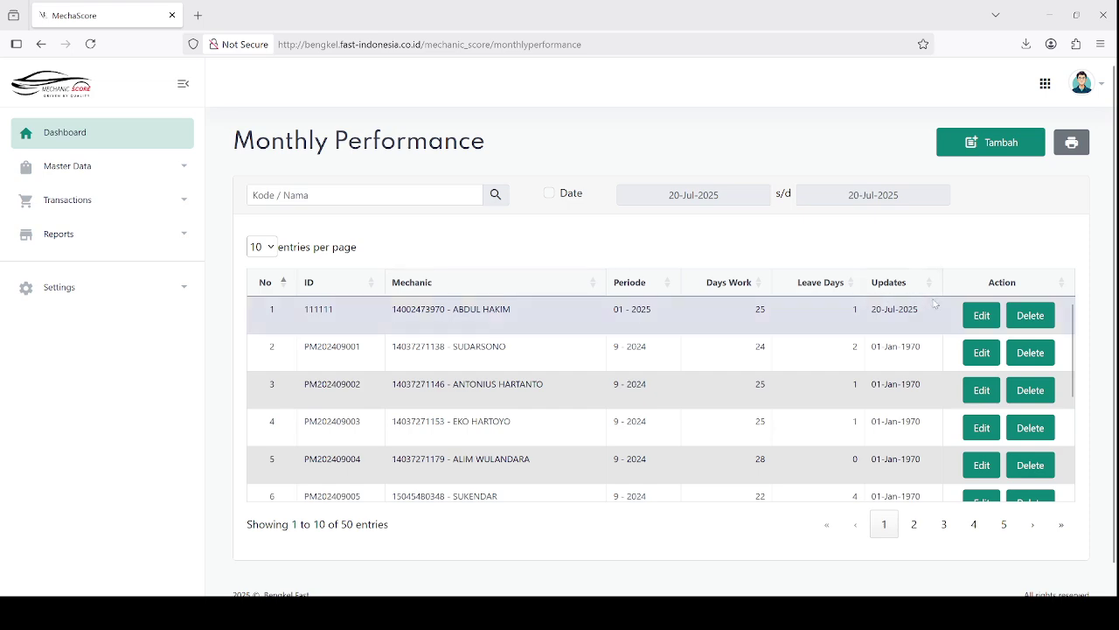
Resave performance record 111111 unchanged through its edit form
click(979, 315)
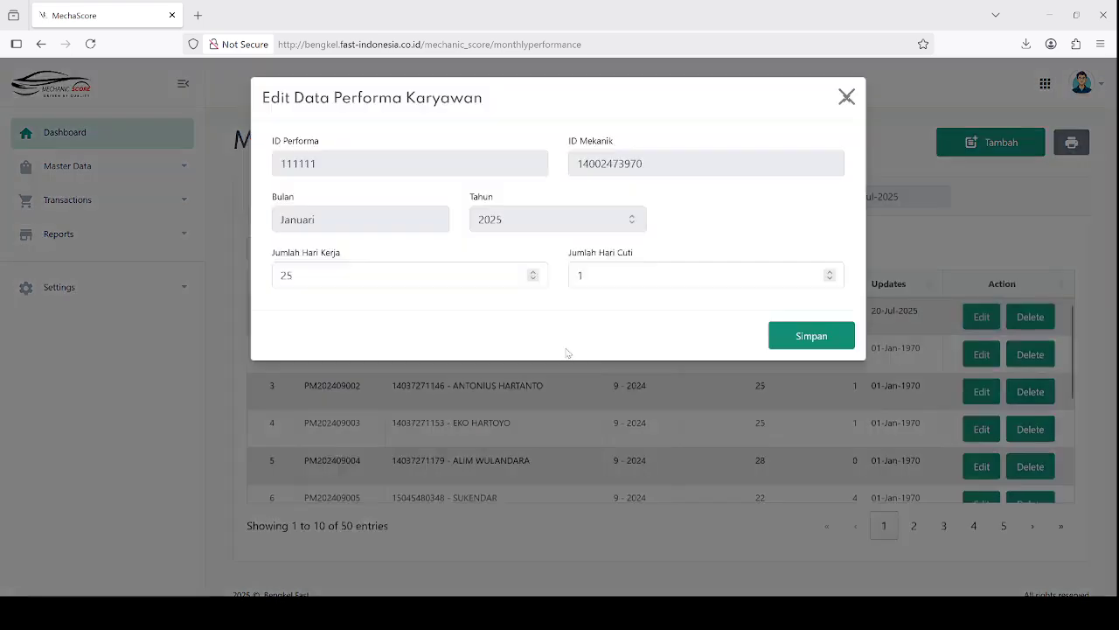
click(789, 336)
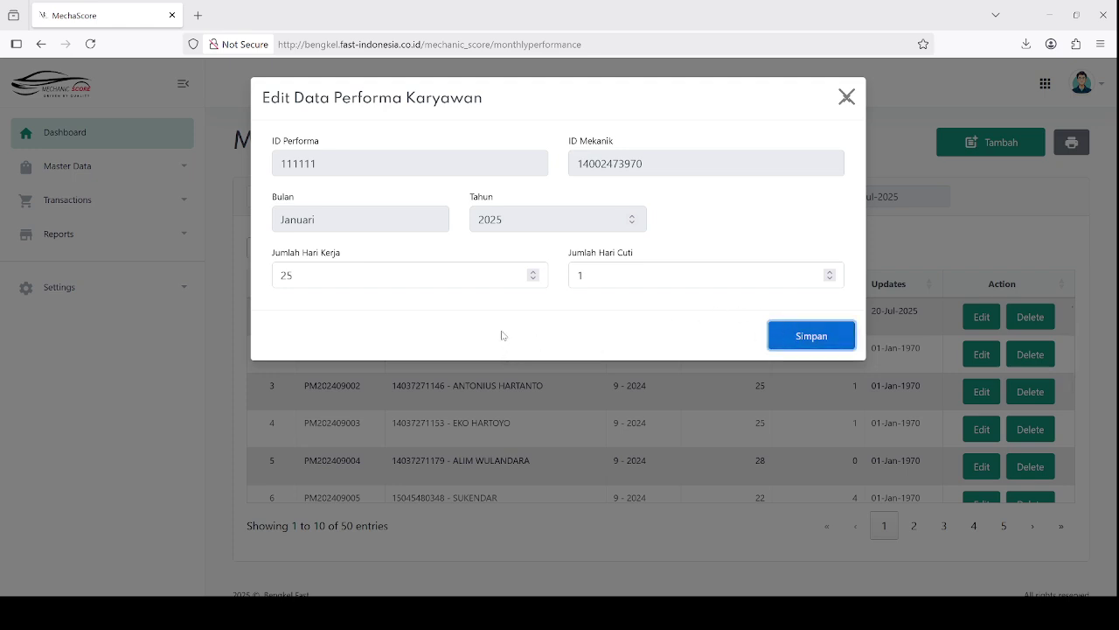
click(782, 337)
click(513, 416)
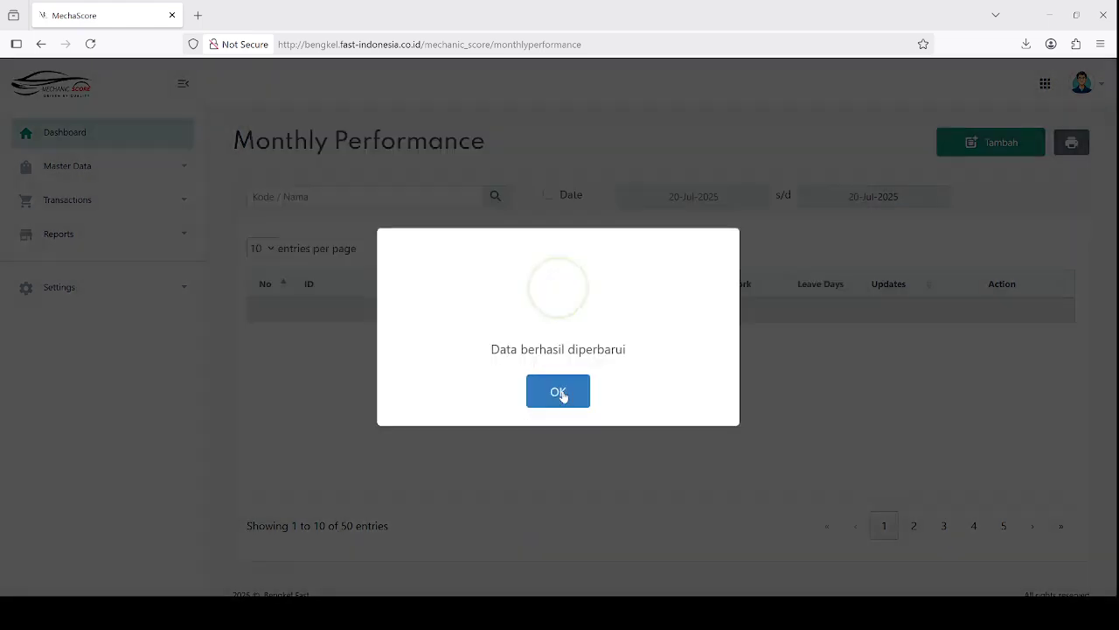
click(567, 393)
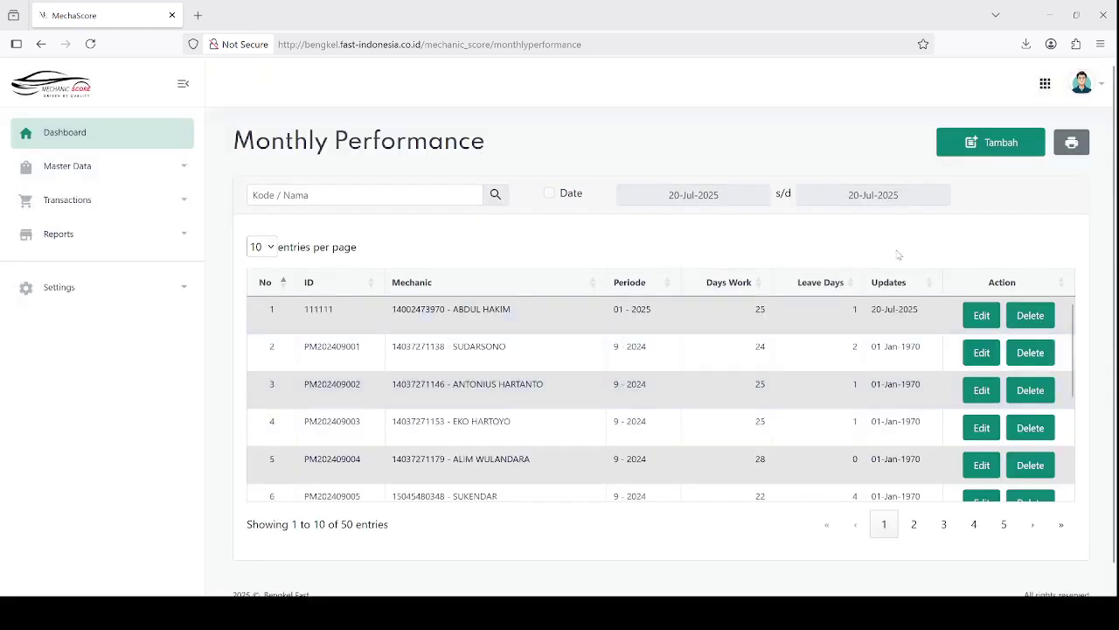
Delete record 111111 from the Monthly Performance list
click(1025, 318)
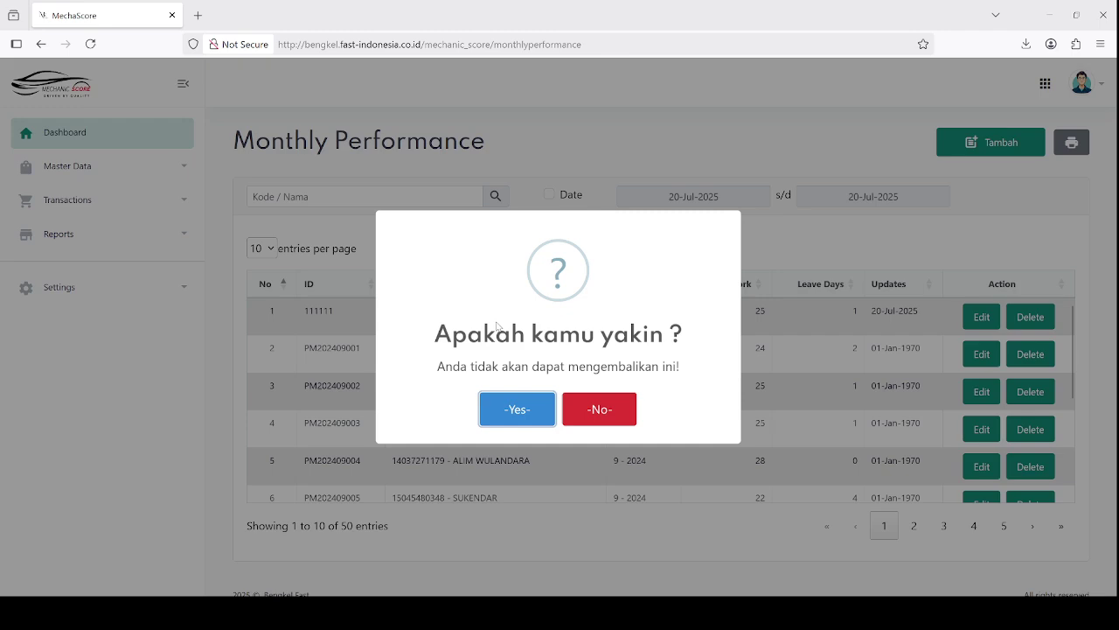
click(515, 406)
click(578, 389)
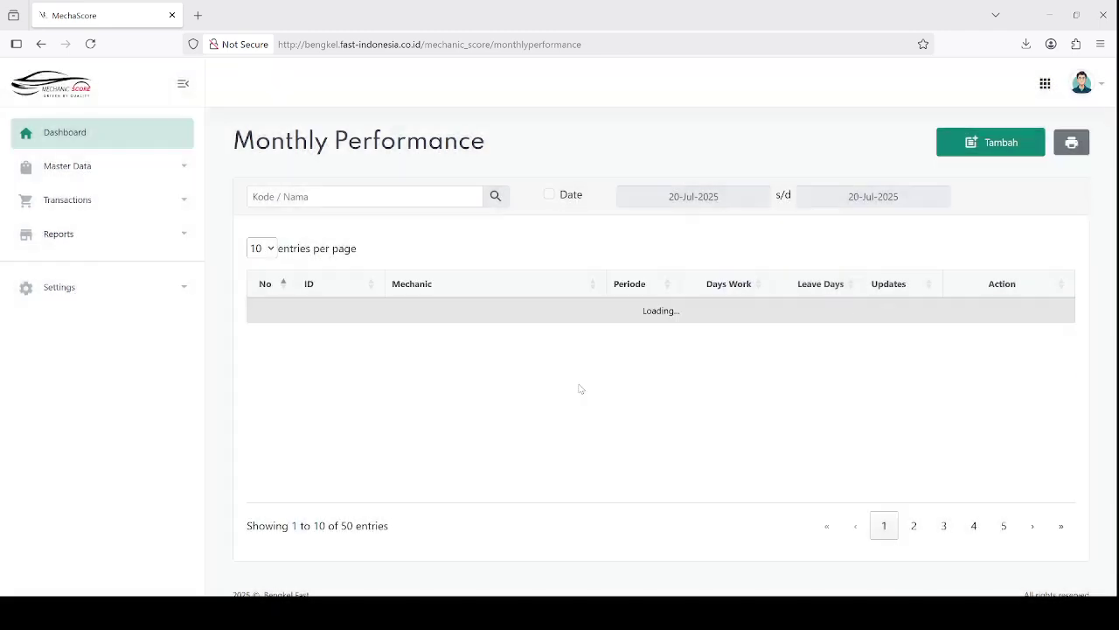
click(1074, 146)
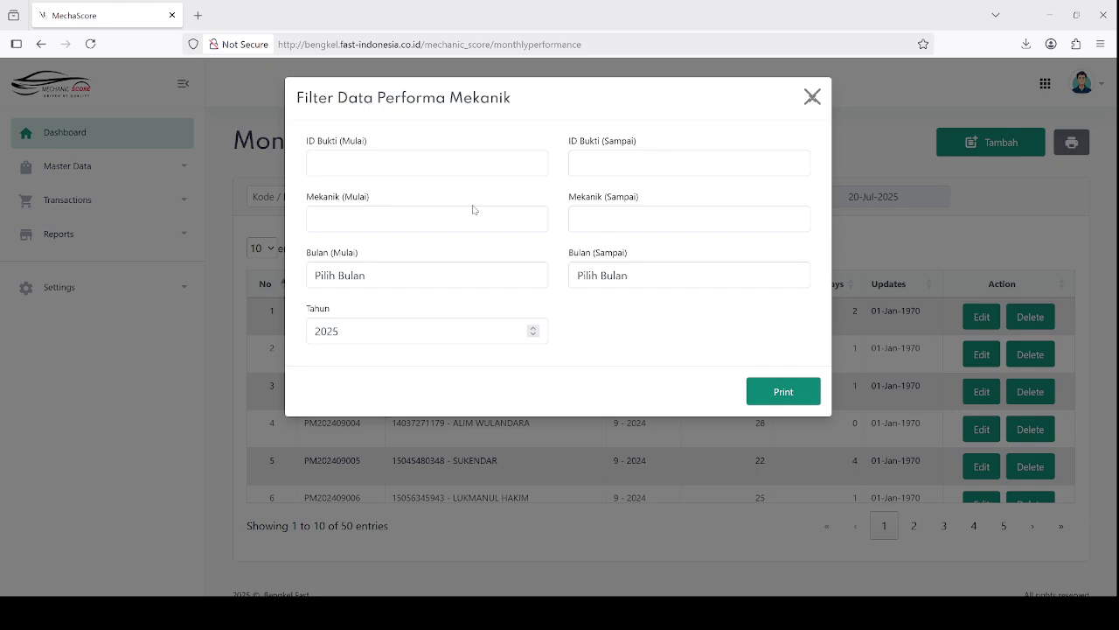
Set the print filter to the first mechanic for both range ends, Januari to Januari, year 2024
click(456, 280)
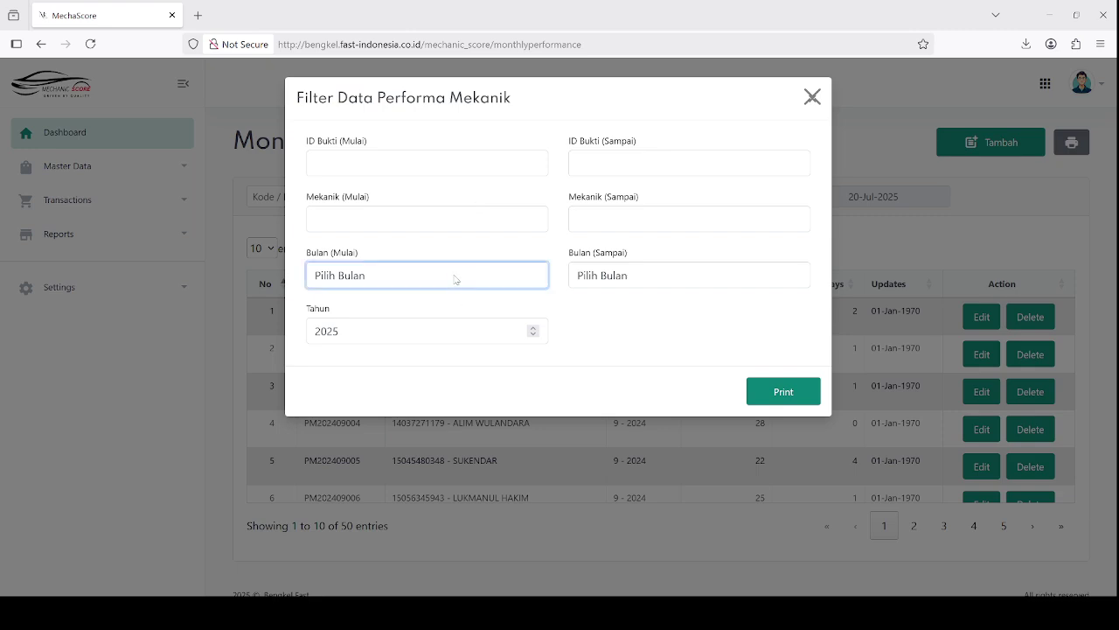
click(442, 225)
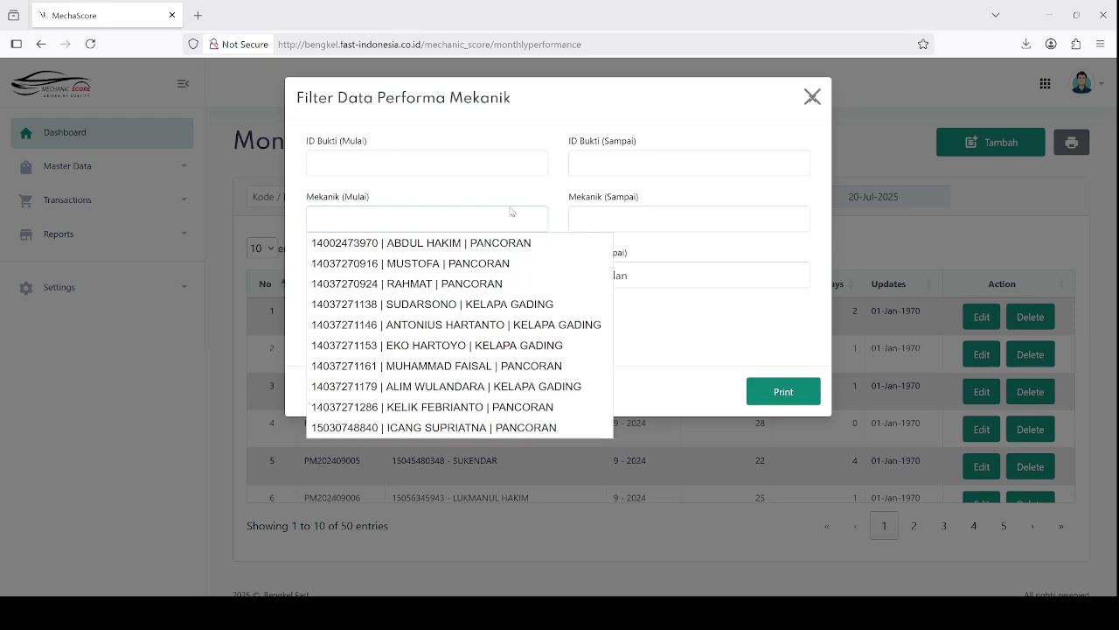
click(519, 245)
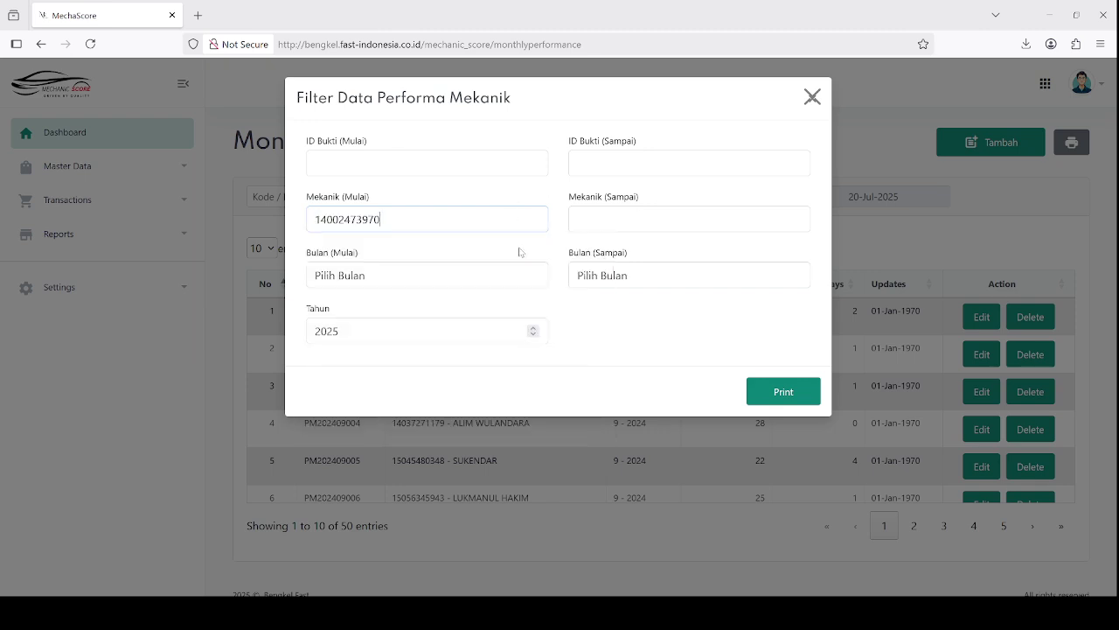
click(616, 219)
click(619, 241)
click(429, 279)
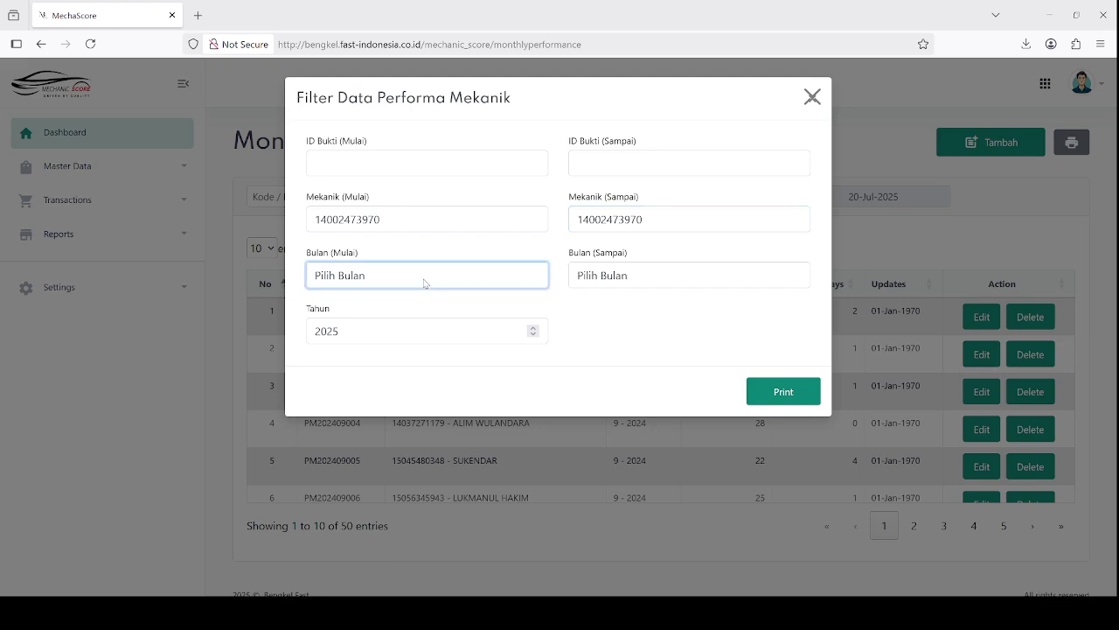
click(405, 328)
click(636, 278)
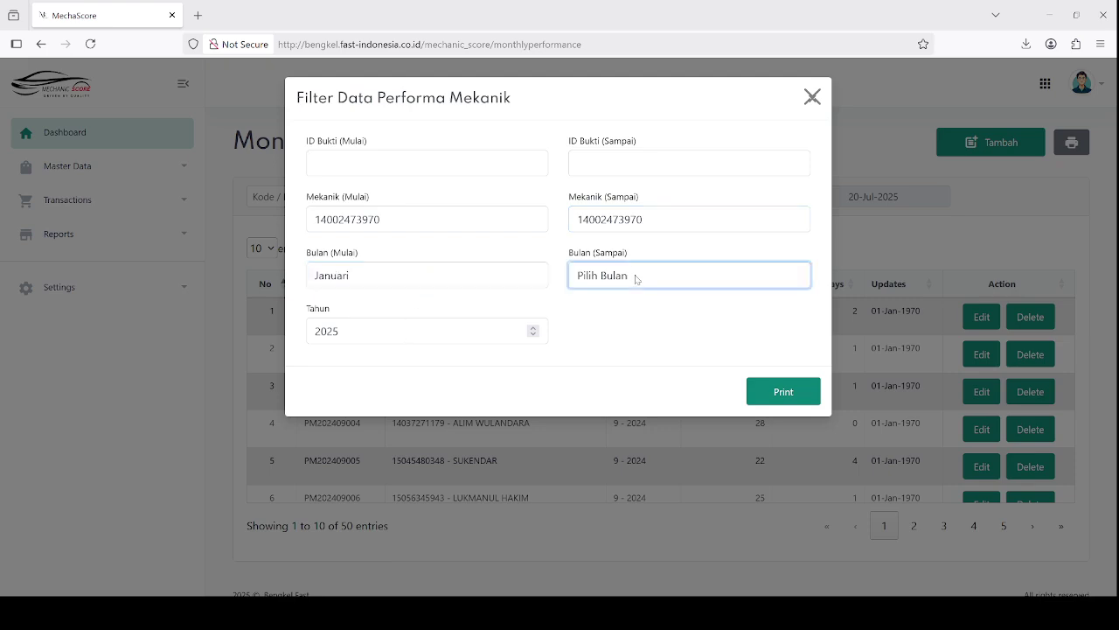
click(644, 328)
click(416, 335)
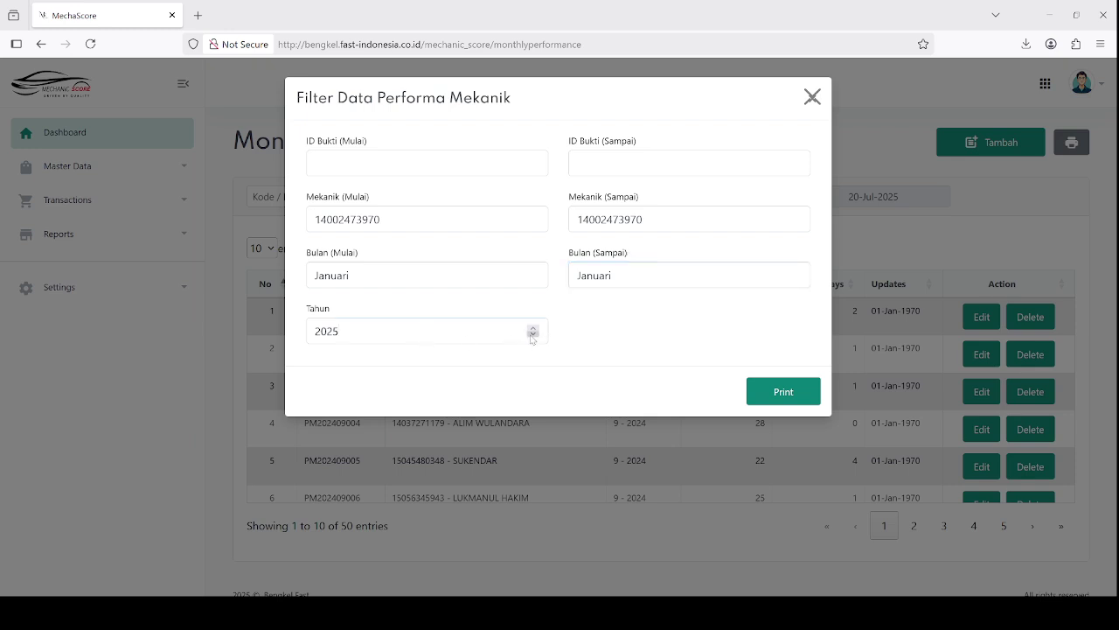
click(533, 334)
Print the Performa_Bulanan.pdf report, then close the filter dialog back in MechaScore
click(763, 394)
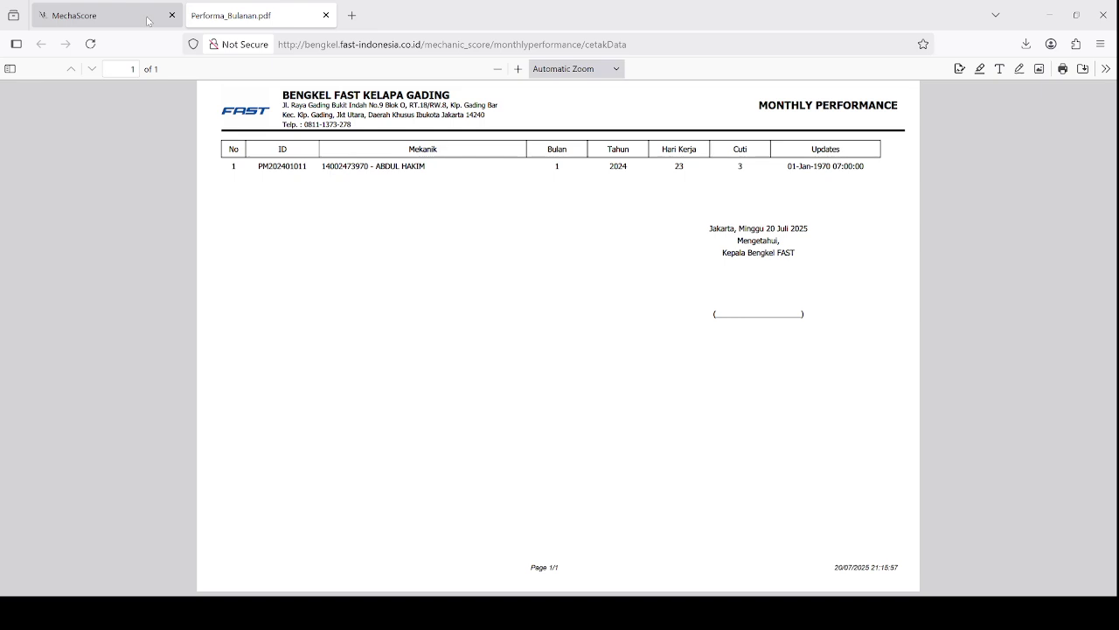
click(148, 21)
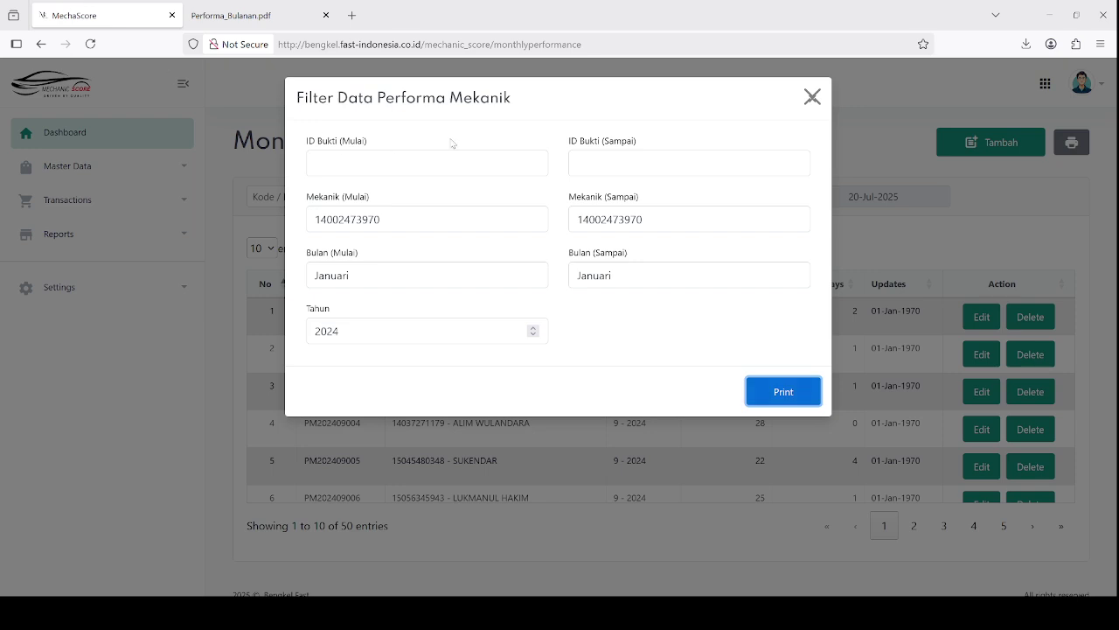
click(812, 97)
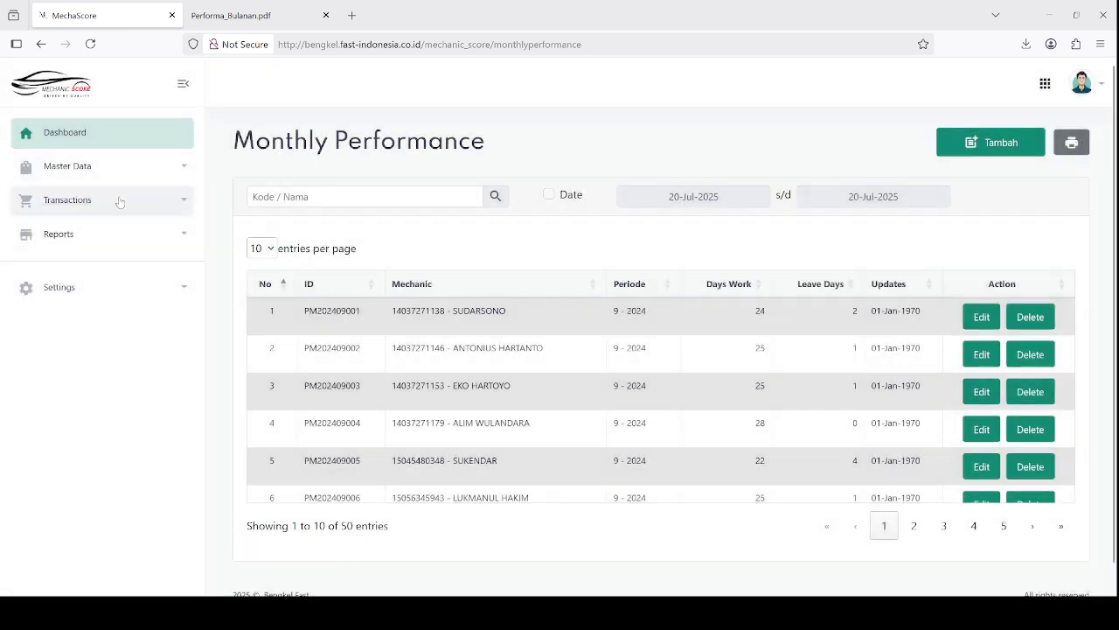
click(120, 200)
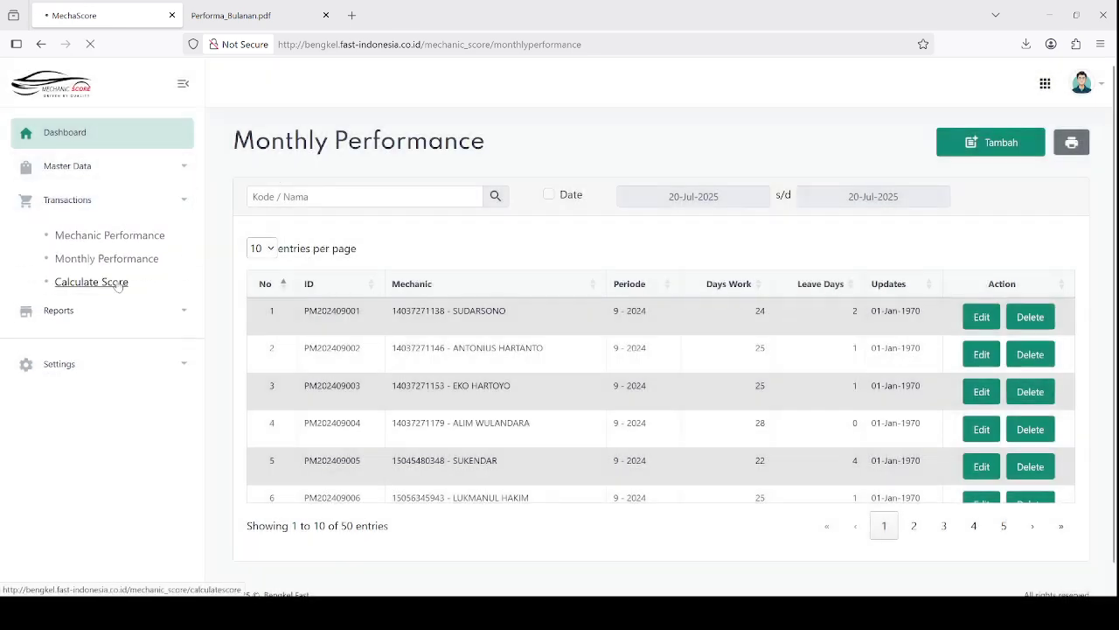
Open the dashboard in a second browser tab and glance over its charts
middle_click(70, 140)
click(254, 14)
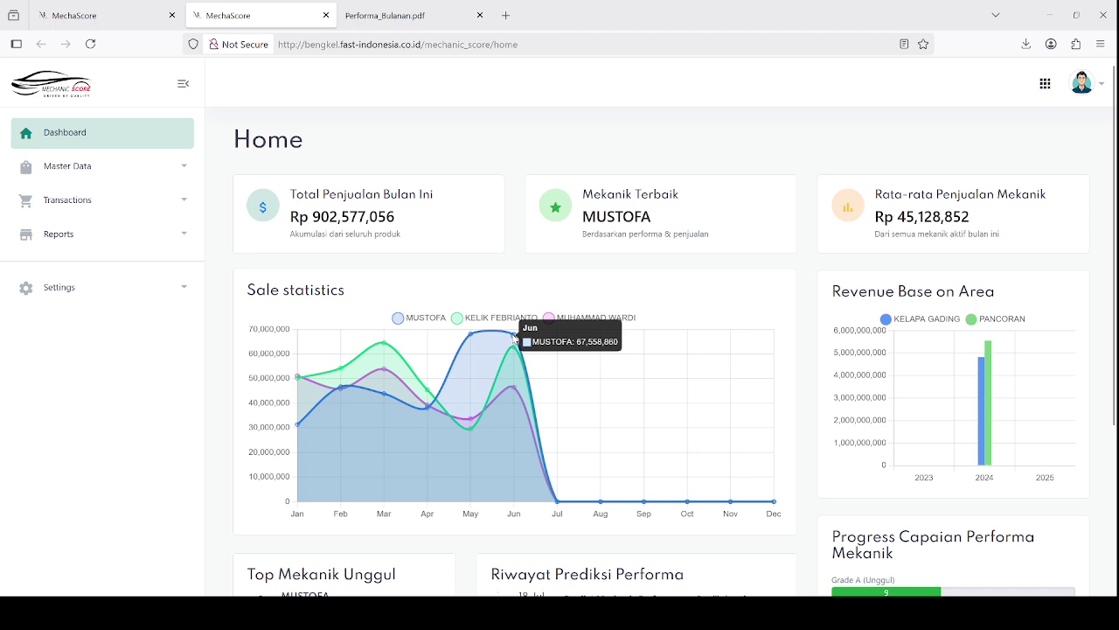
key(ctrl+shift+Tab)
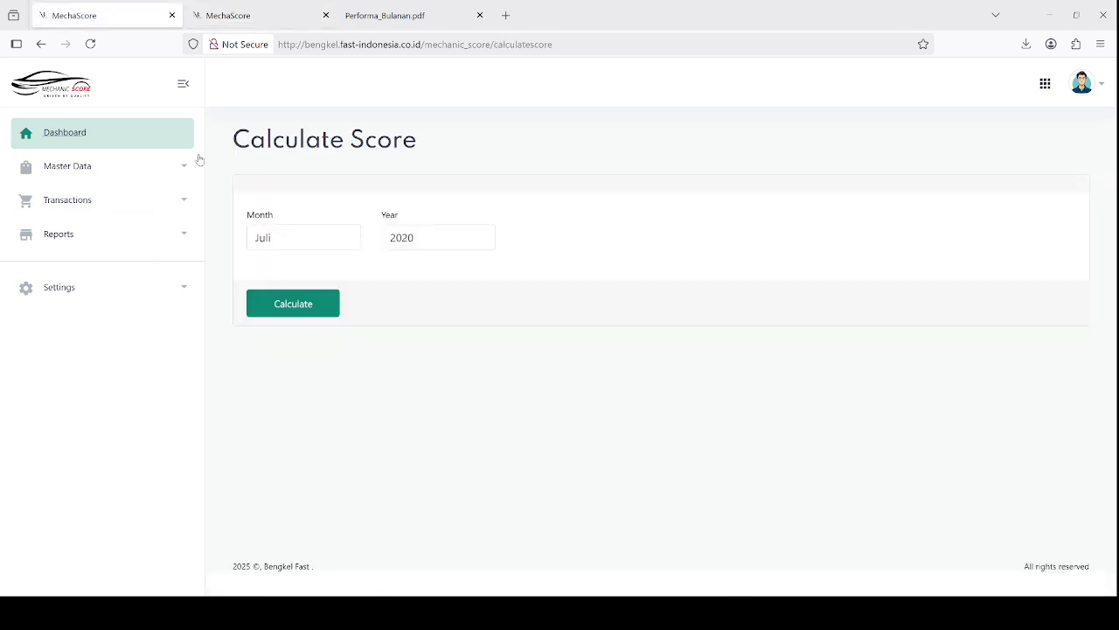
Change the year to 2024 and calculate the Juli 2024 mechanic scores
click(294, 236)
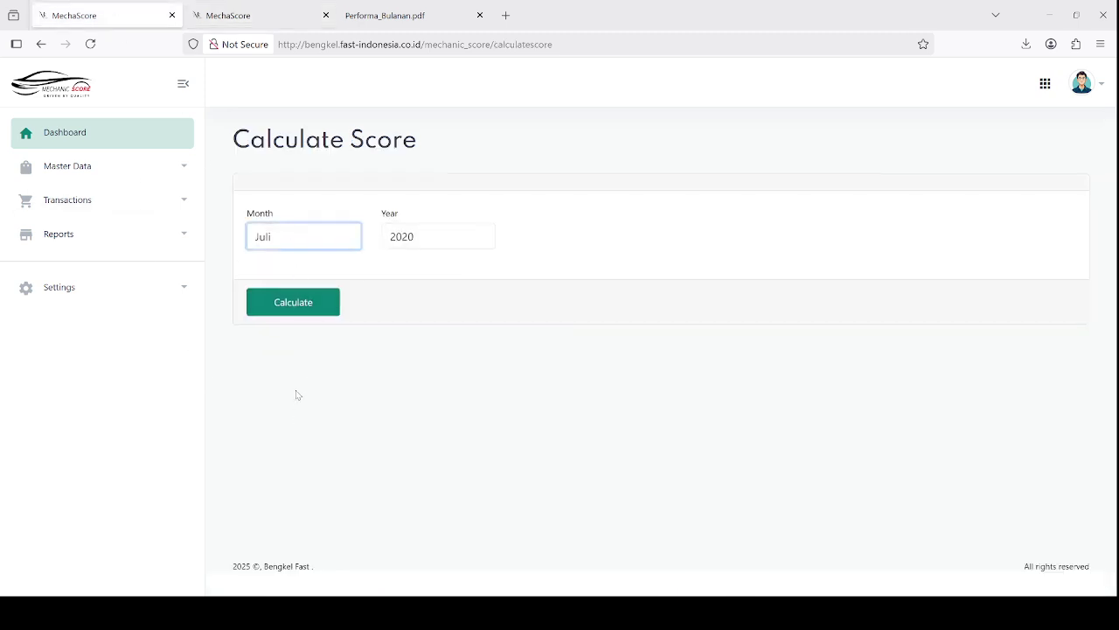
click(434, 234)
key(BackSpace)
text(4)
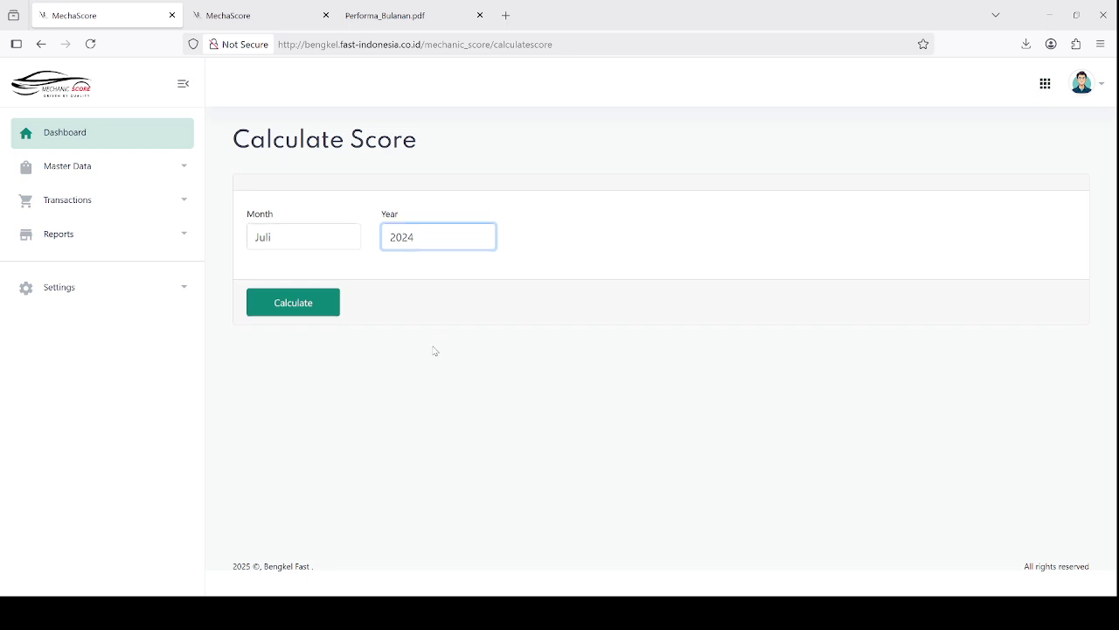
click(280, 304)
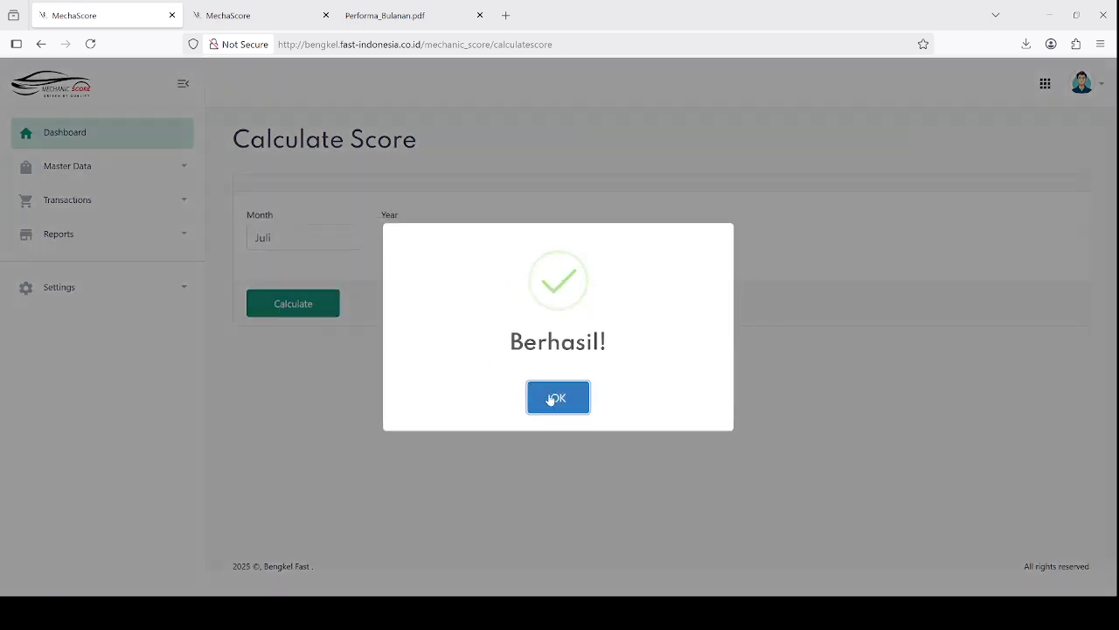
click(550, 399)
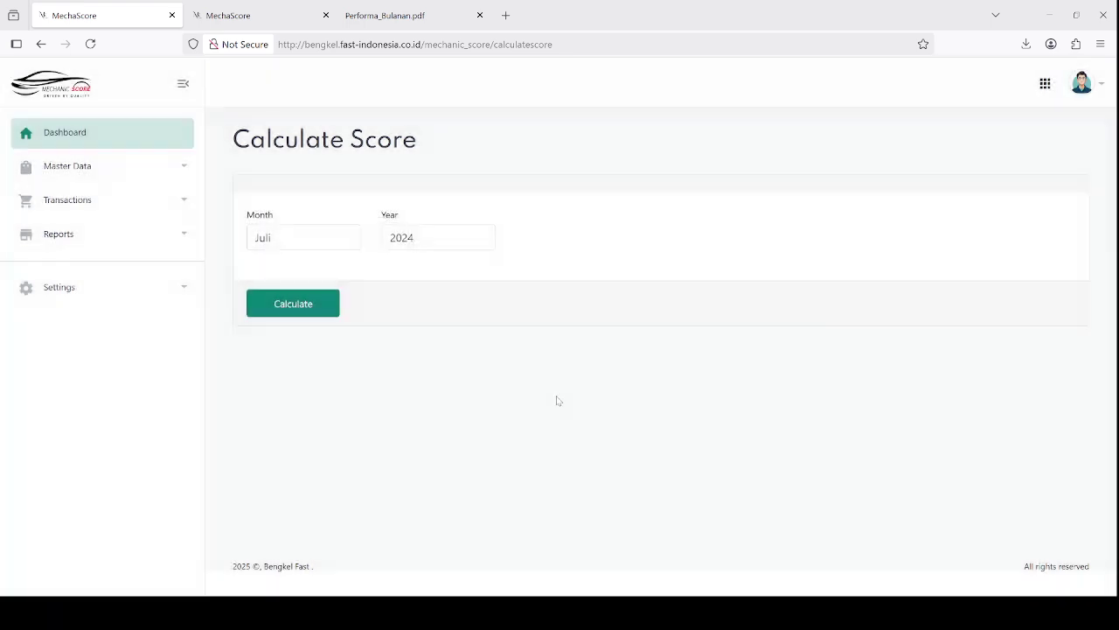
Reload the dashboard and scroll through the updated Rp 890,595,420 sales and grade charts
click(236, 15)
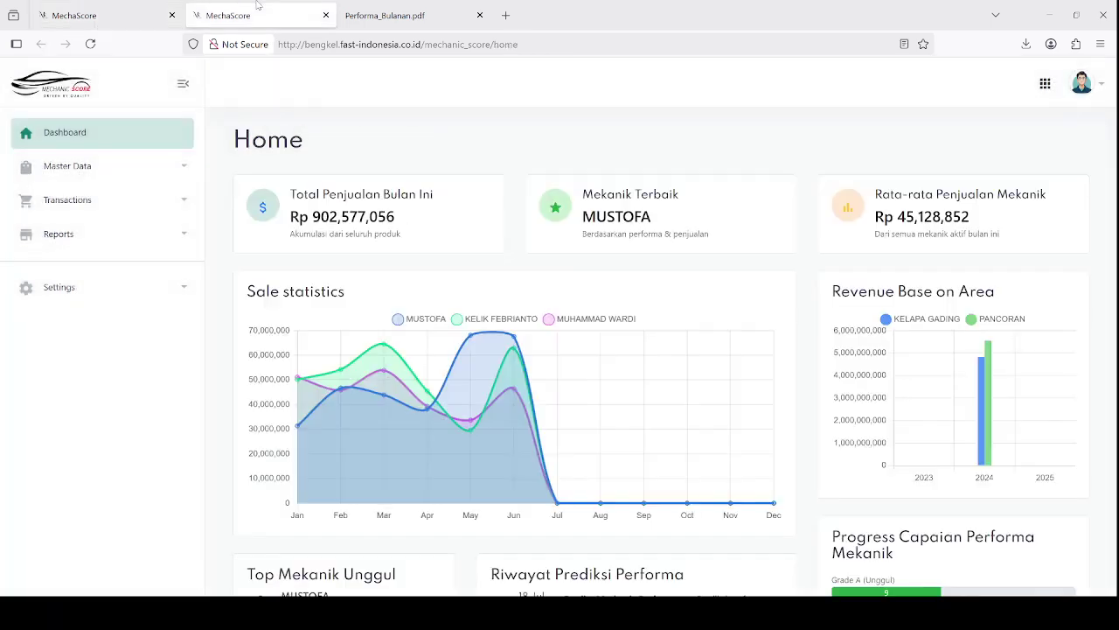
click(91, 45)
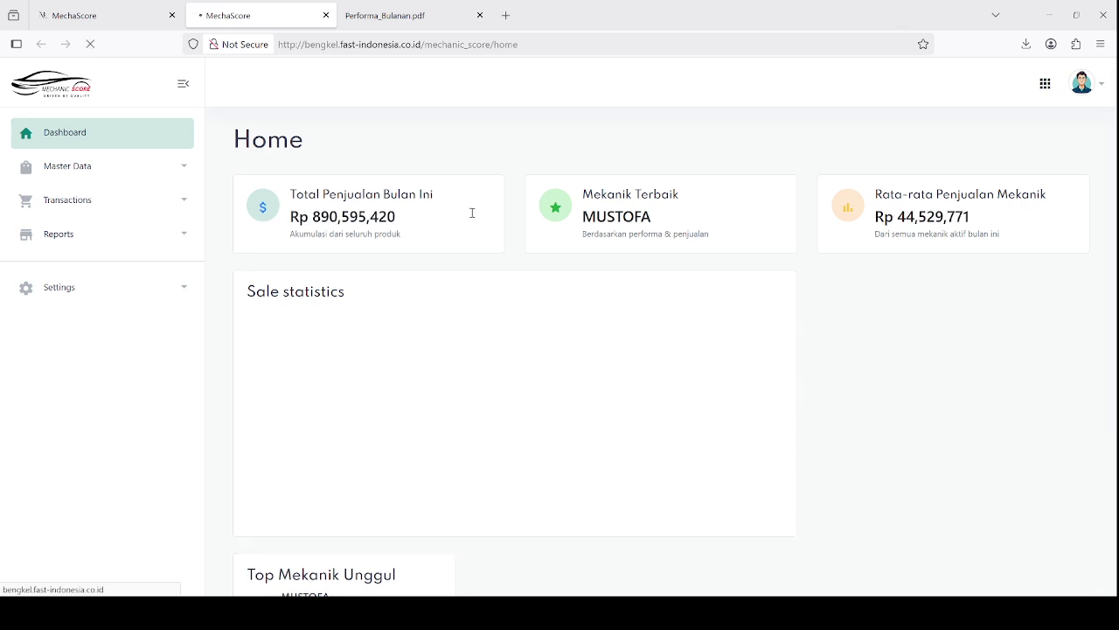
mouse_move(558, 377)
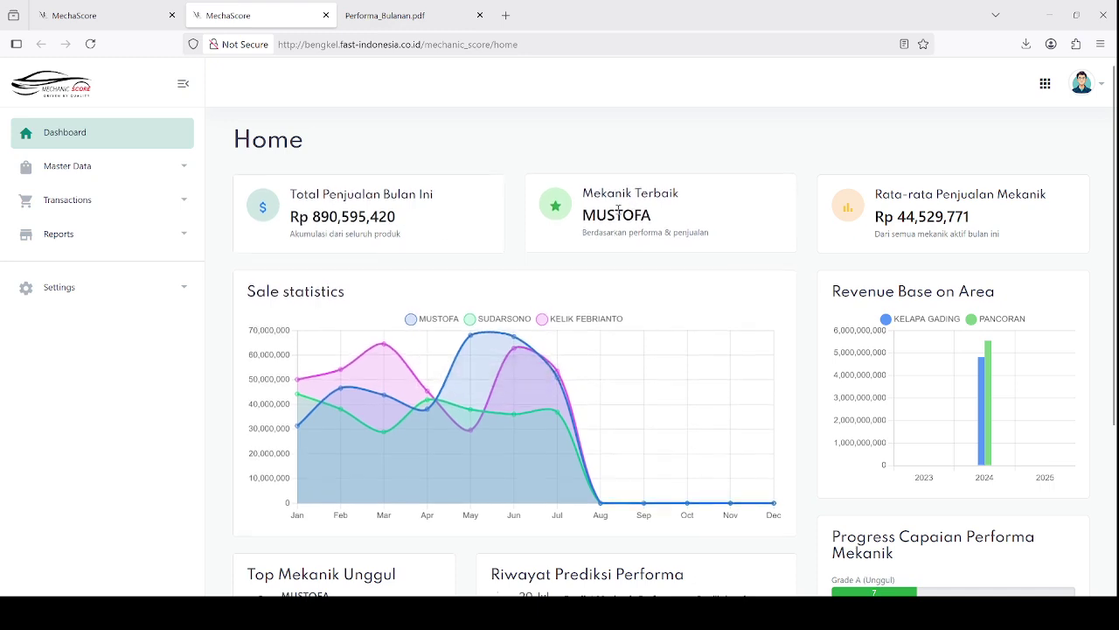
drag(596, 215, 644, 217)
scroll(645, 257, down, 3)
scroll(648, 289, up, 3)
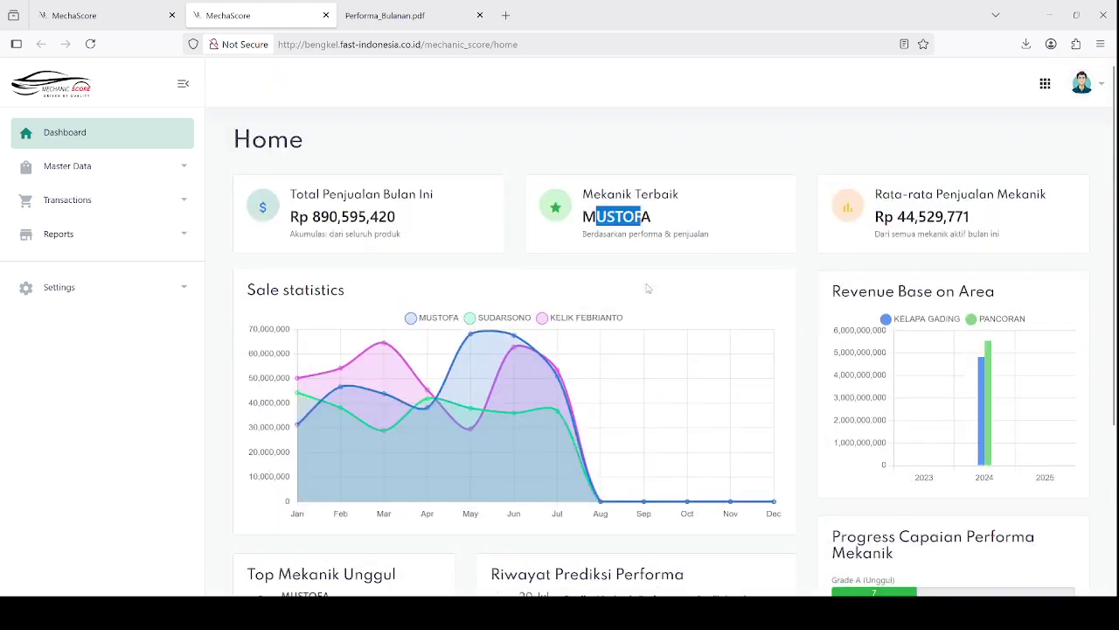
scroll(648, 288, down, 3)
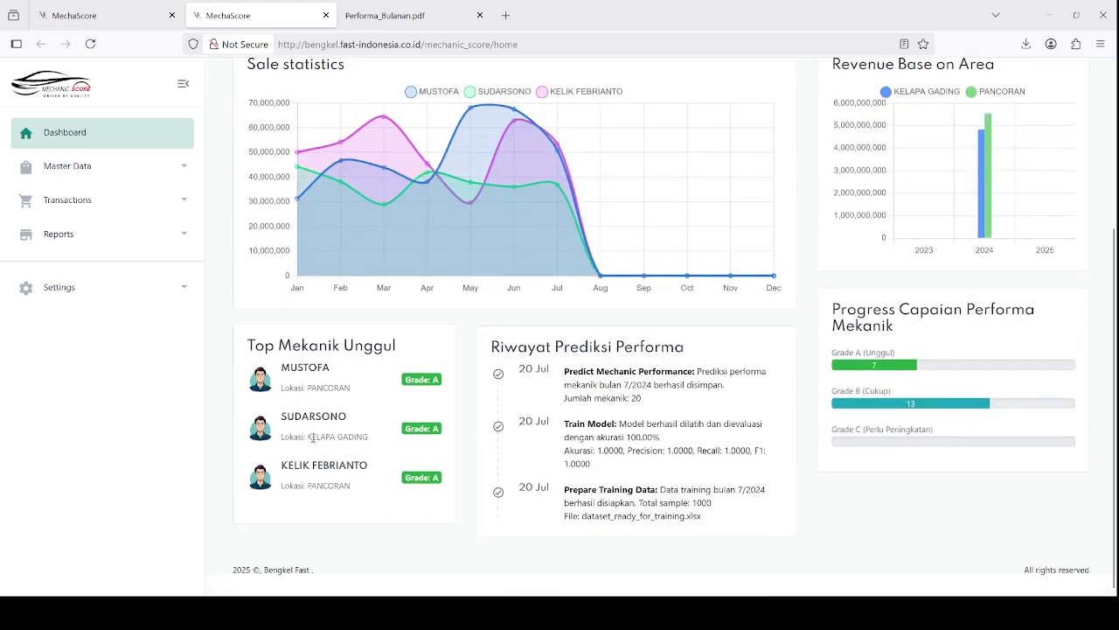
drag(308, 436, 373, 437)
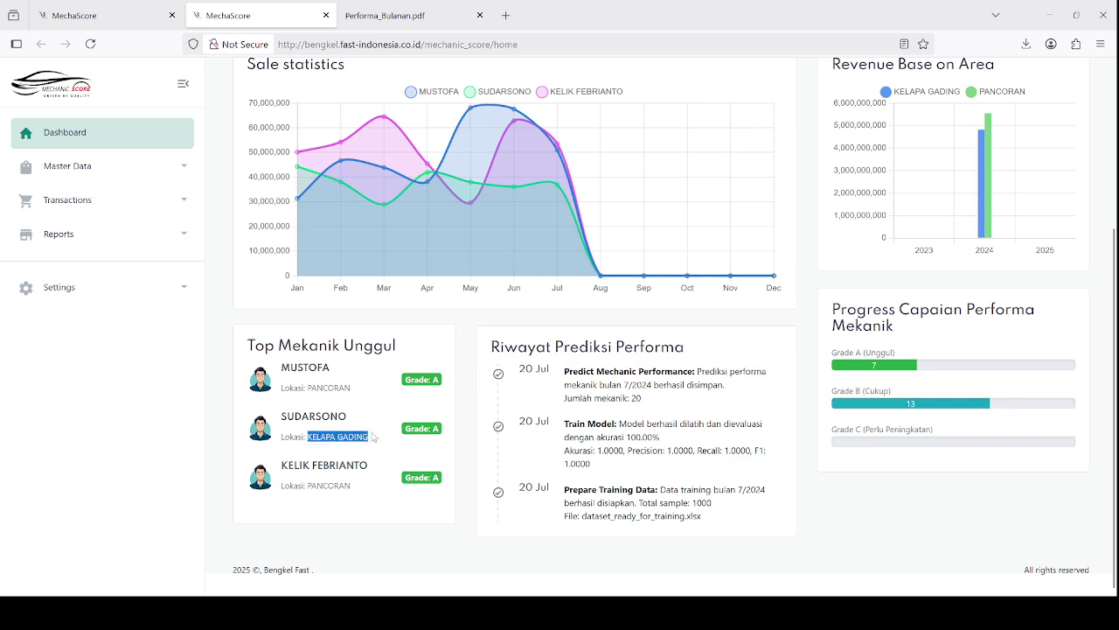
scroll(289, 464, up, 3)
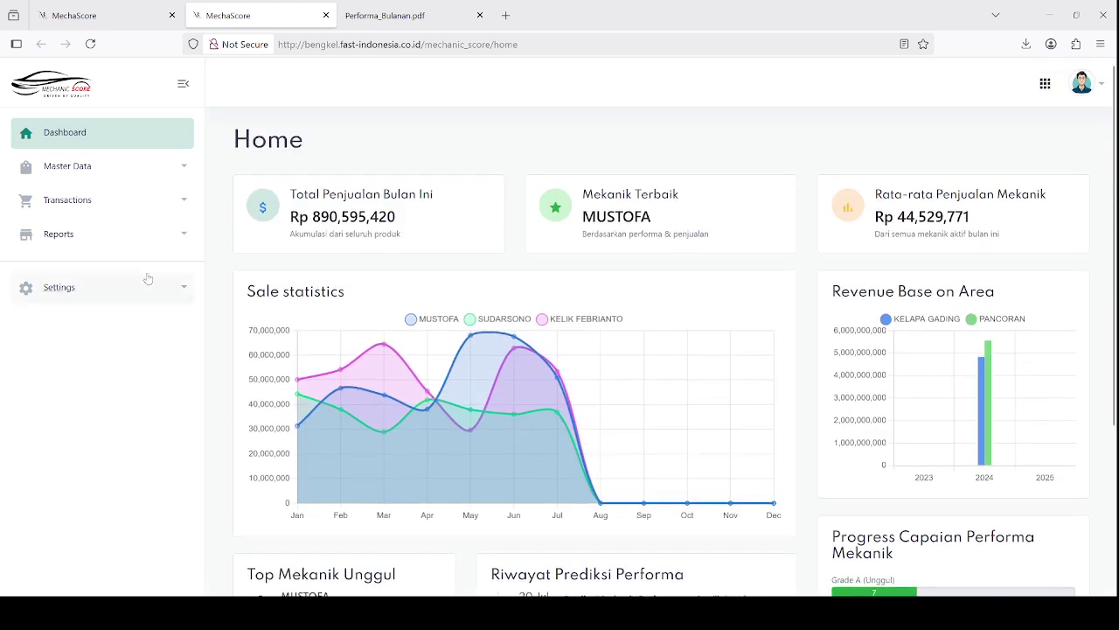
click(79, 200)
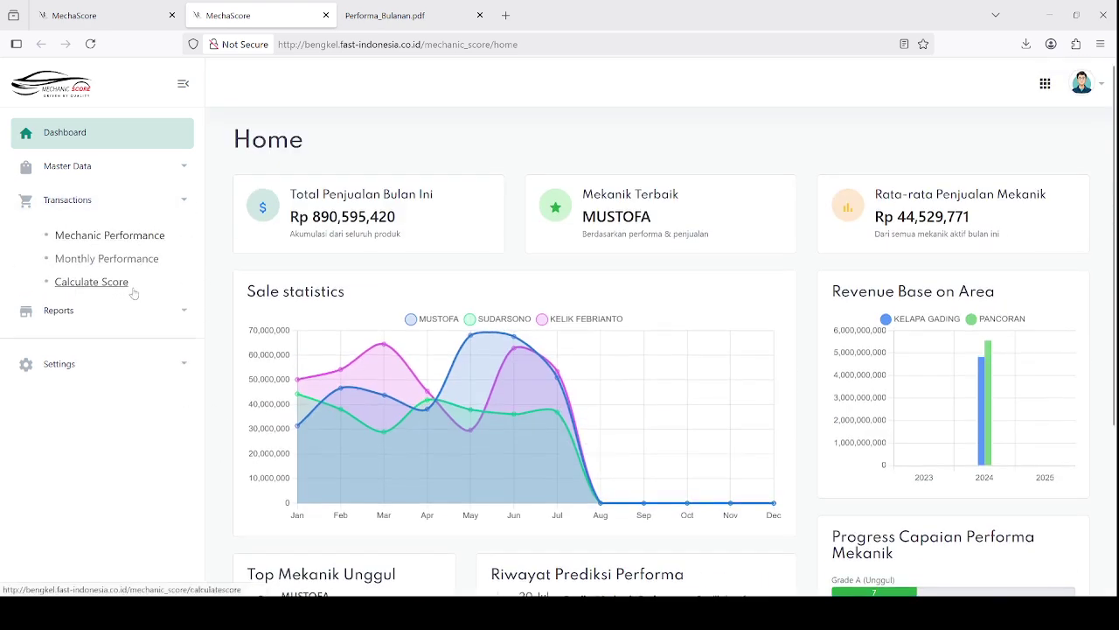
Go to Reports > Mechanic, leaving the Kode Mekanik and Lokasi filters blank
click(81, 200)
click(87, 236)
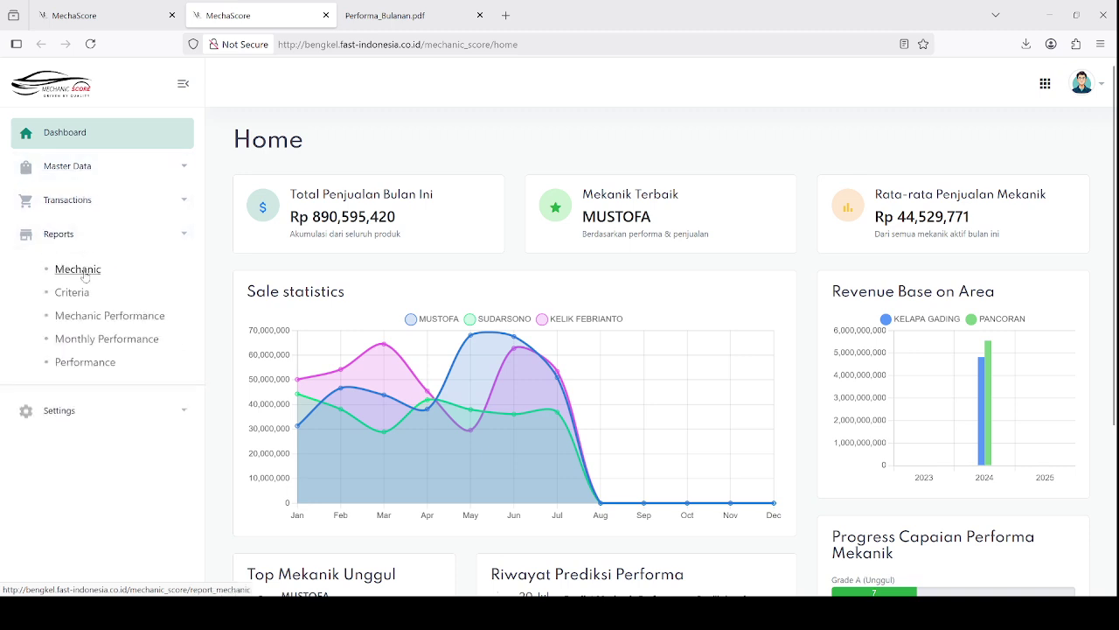
click(83, 272)
click(507, 234)
click(507, 236)
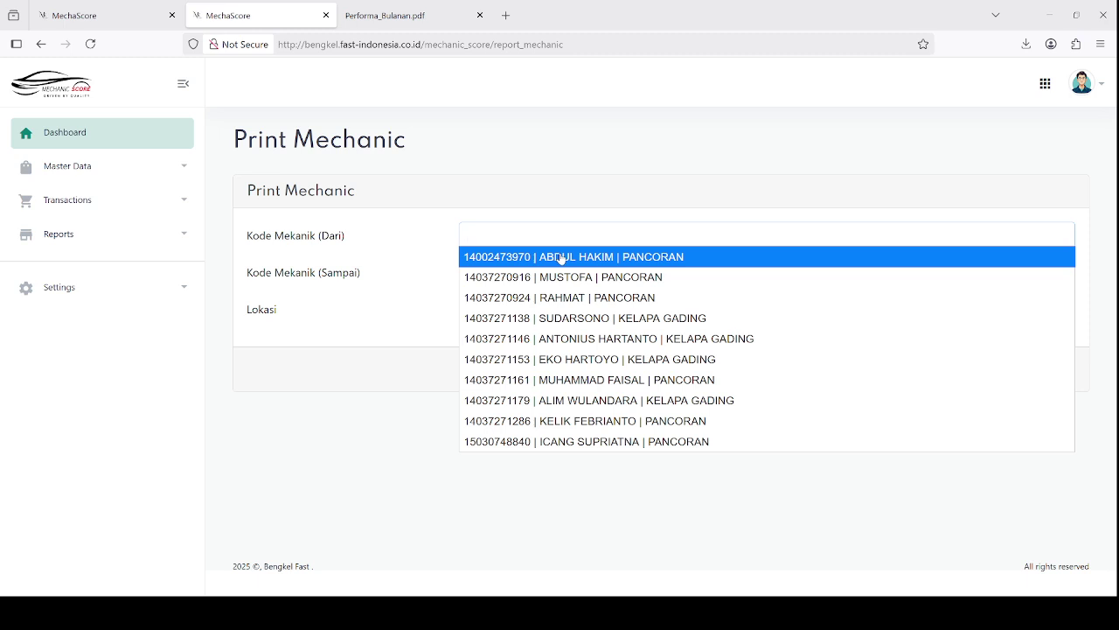
click(546, 189)
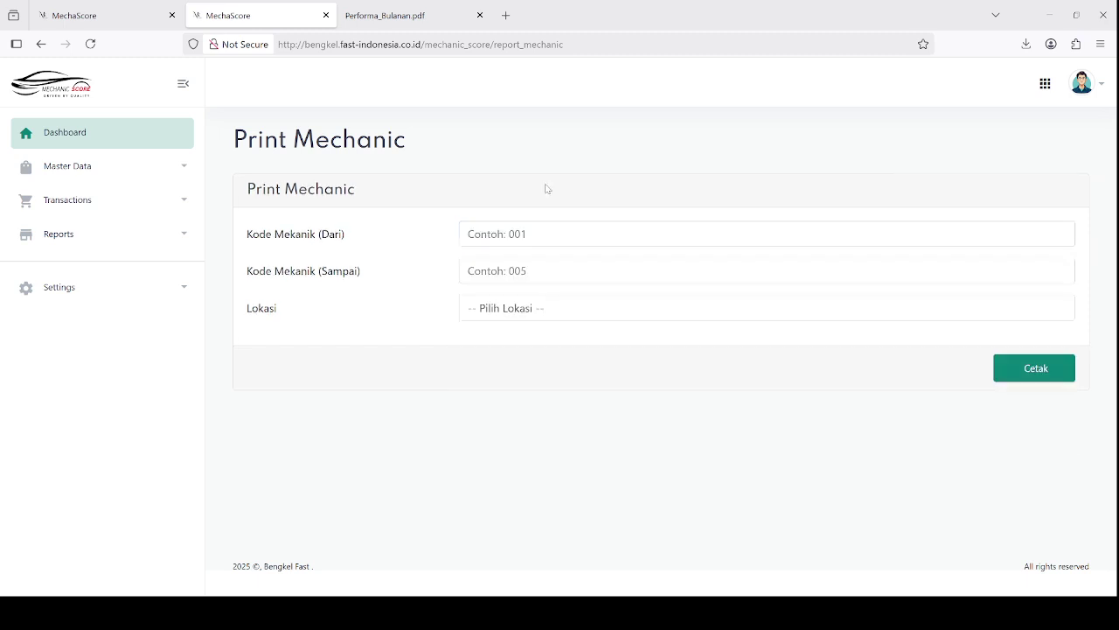
click(540, 307)
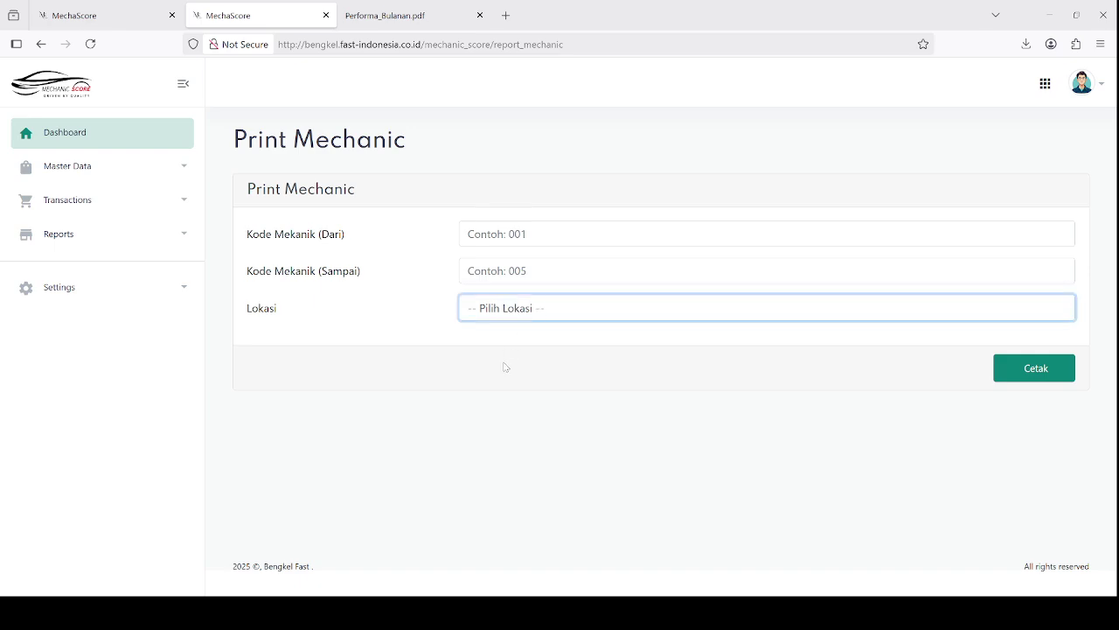